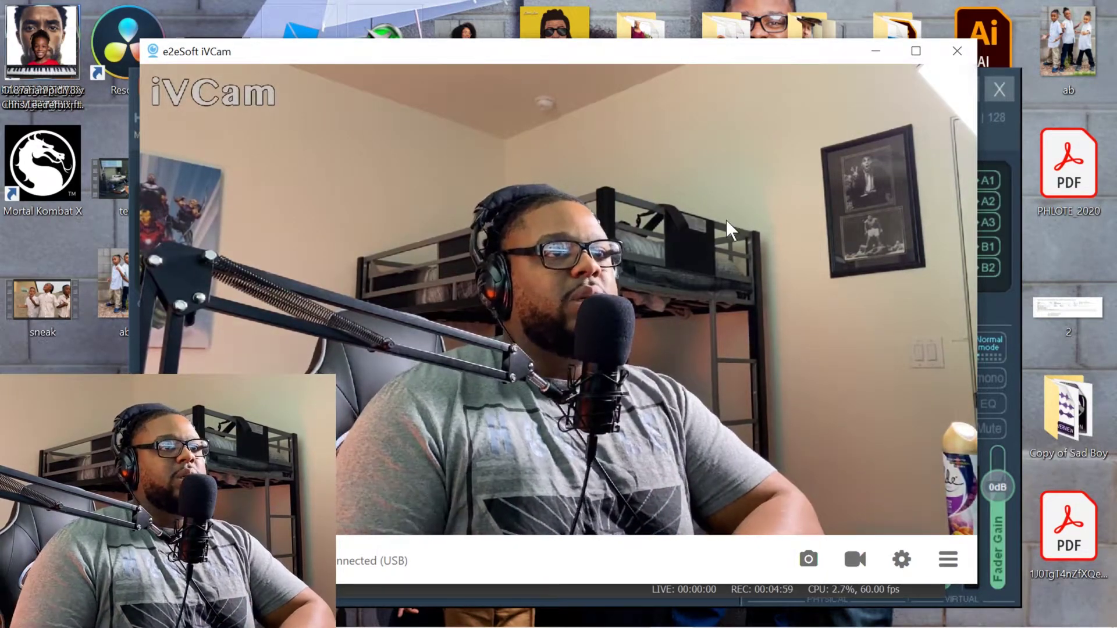
Open iVCam Settings (Landscape, 1920 x 1080, 30 FPS, High, RGB24 + YUY2), move it aside, and show the resolutions.
left_click(948, 559)
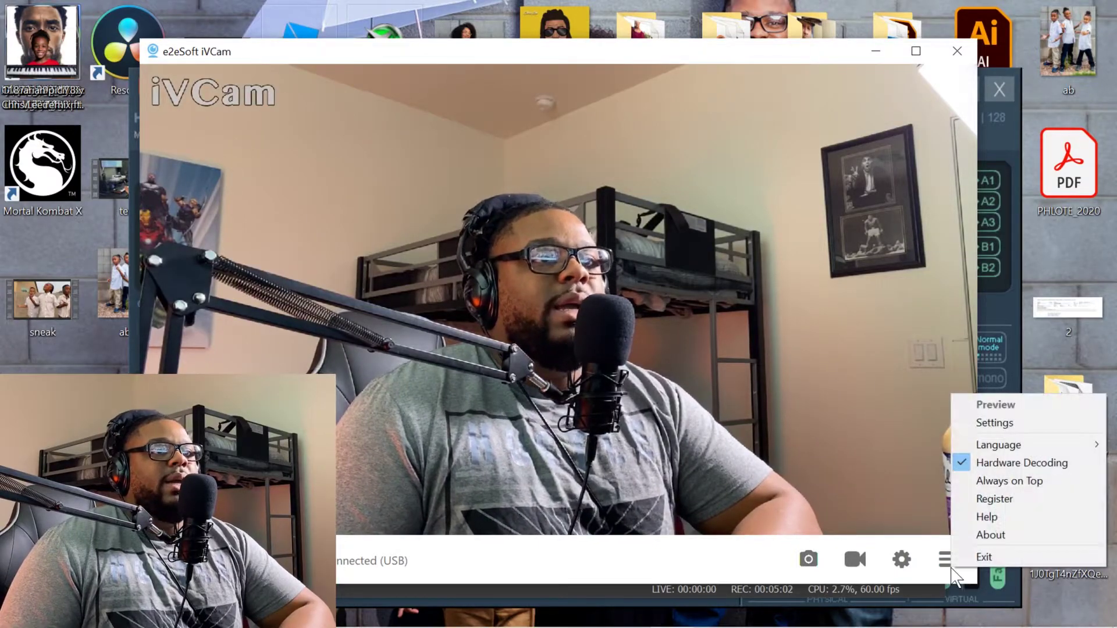
left_click(1032, 422)
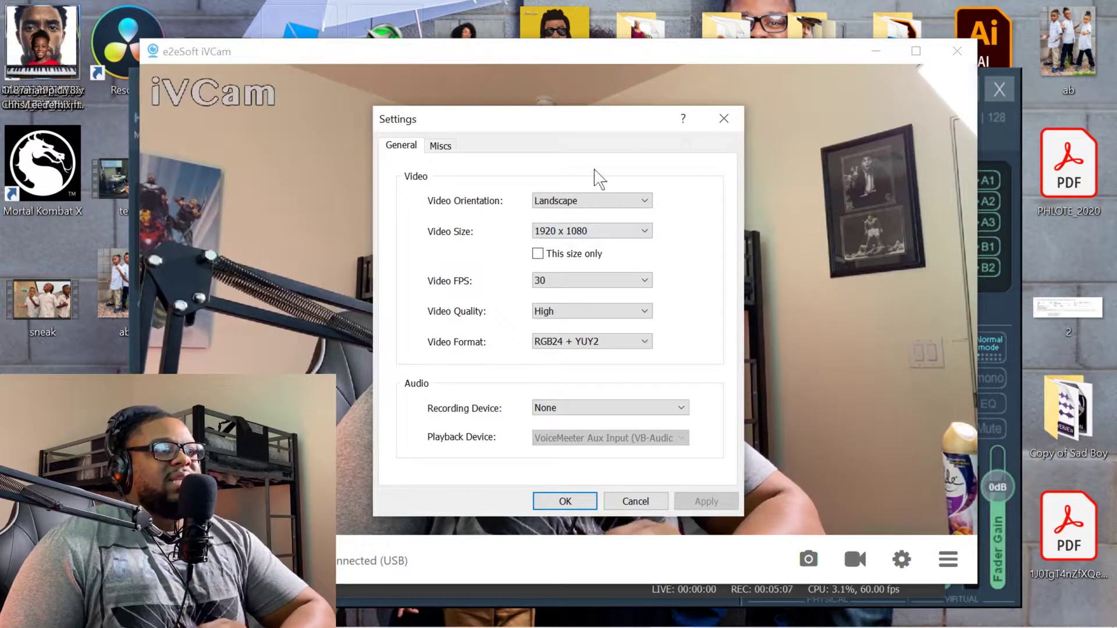
left_click_drag(586, 110, 899, 104)
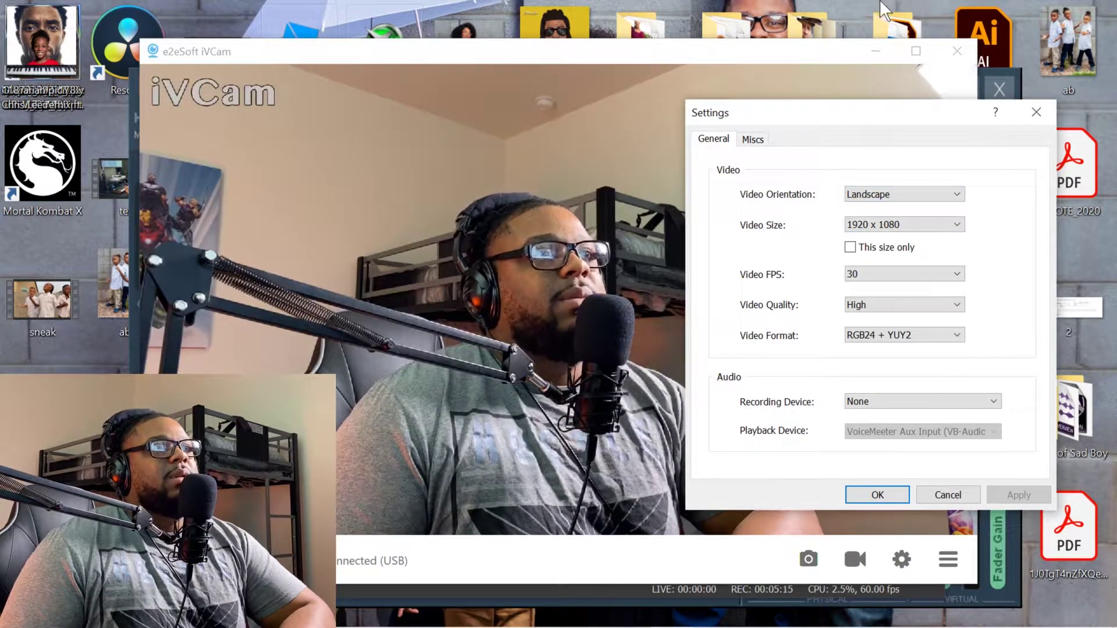
left_click_drag(809, 124, 954, 274)
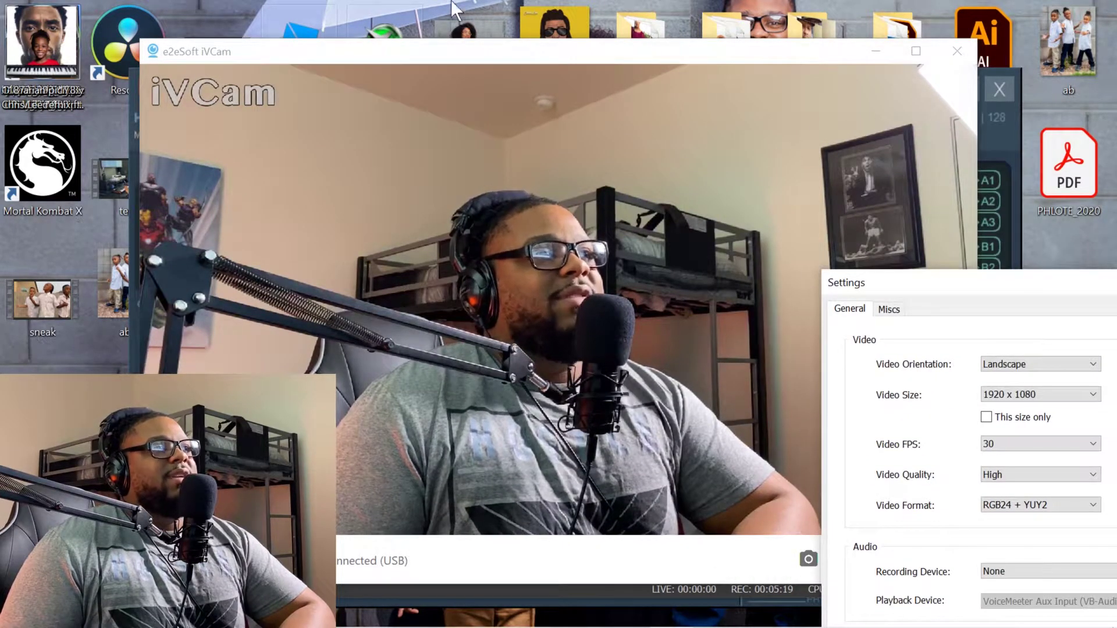
left_click_drag(929, 294, 831, 107)
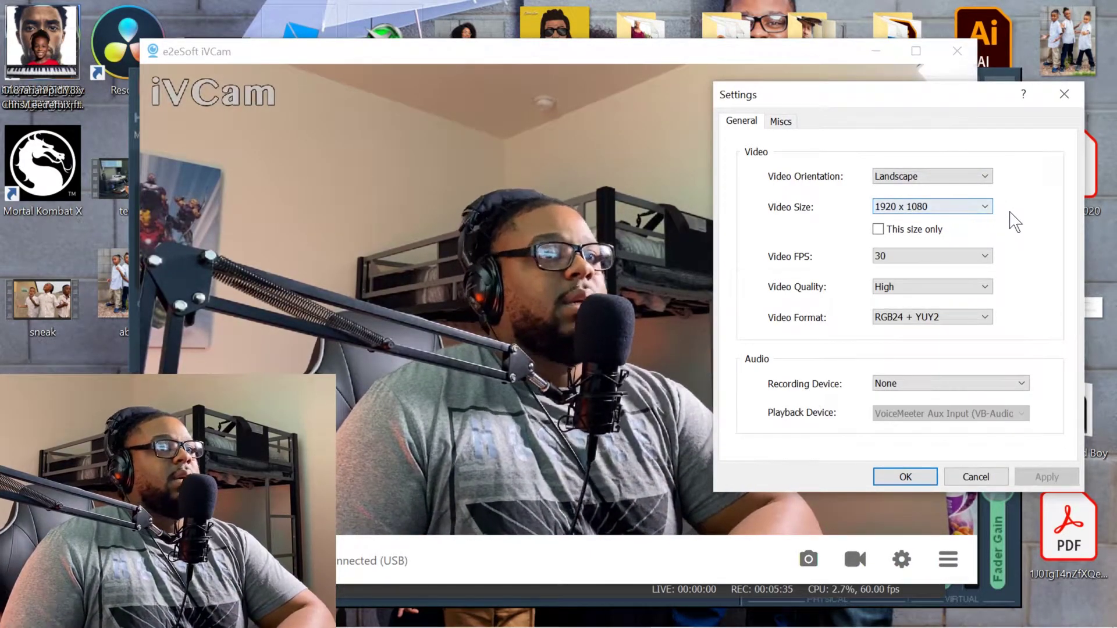
left_click(989, 209)
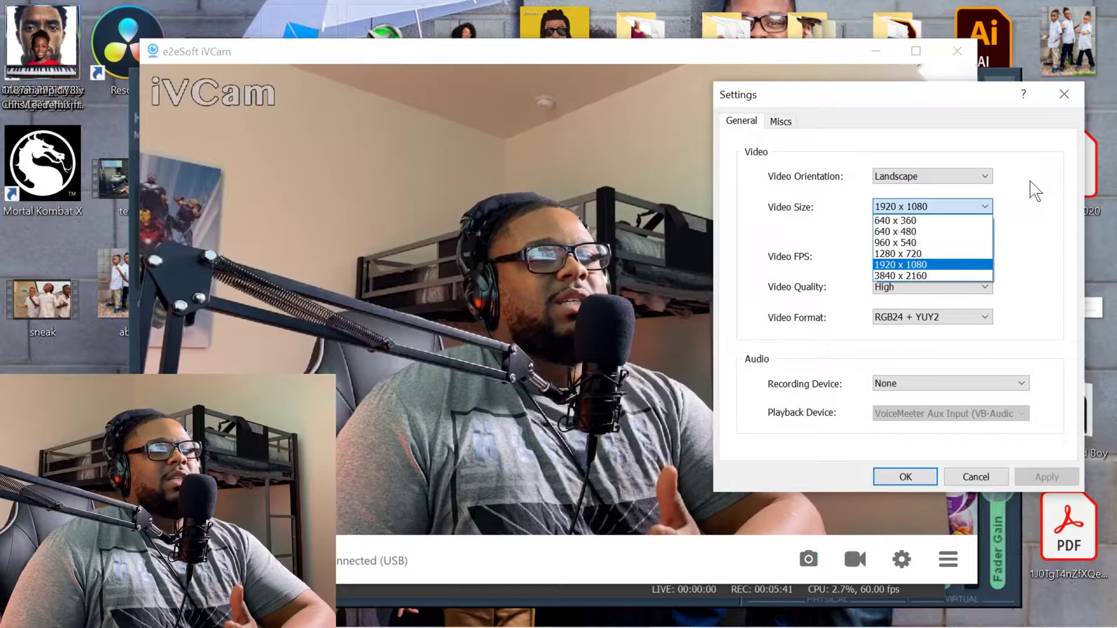
left_click(1035, 191)
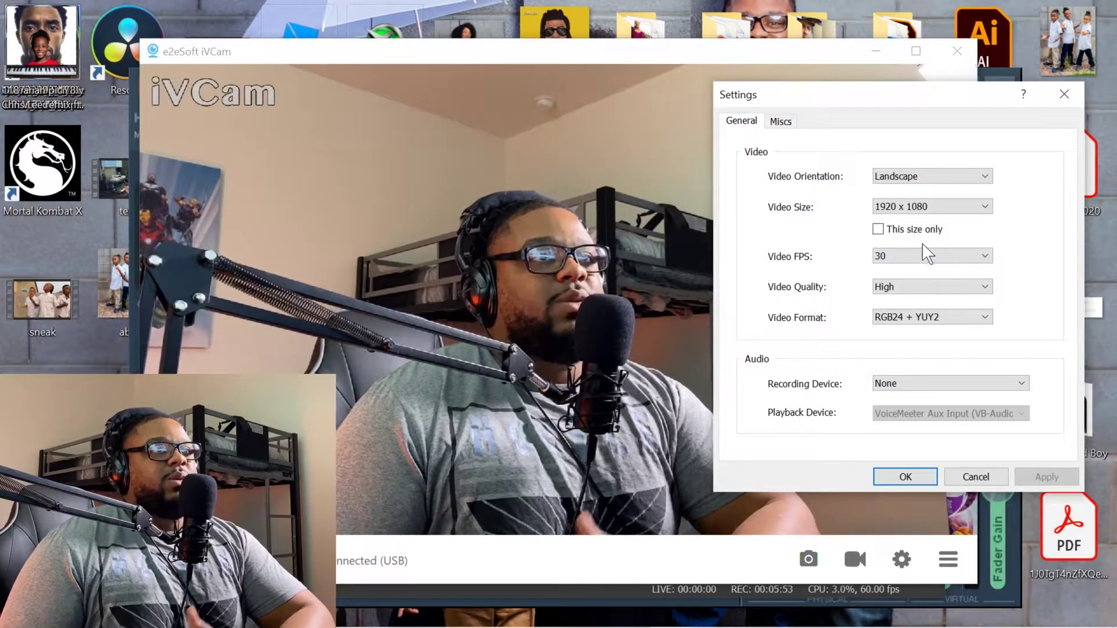
left_click(983, 288)
left_click(1025, 263)
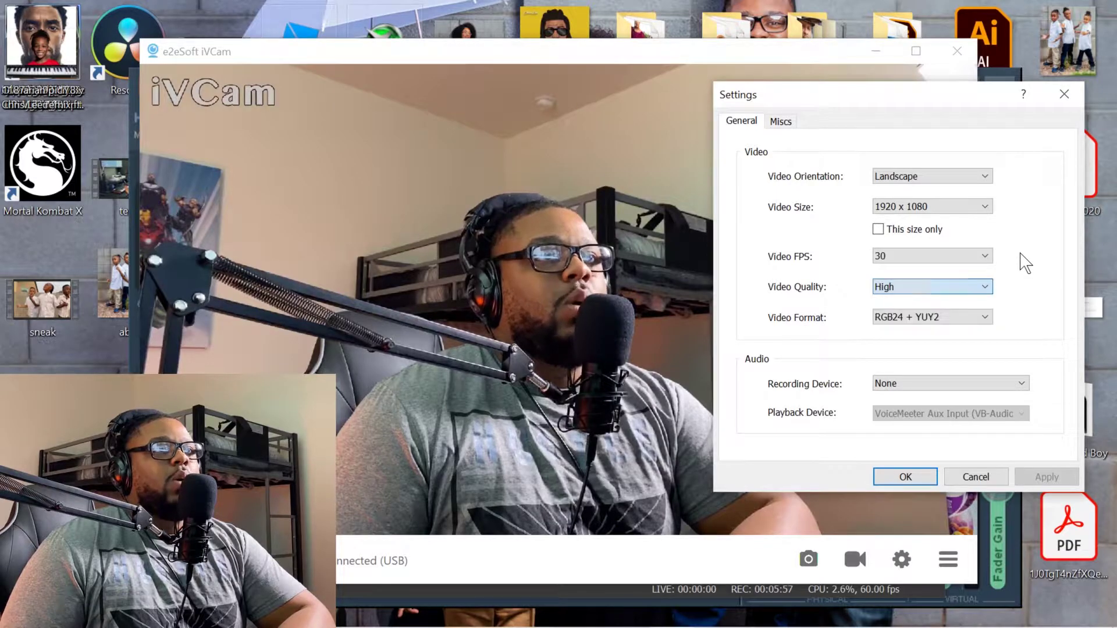
left_click(986, 318)
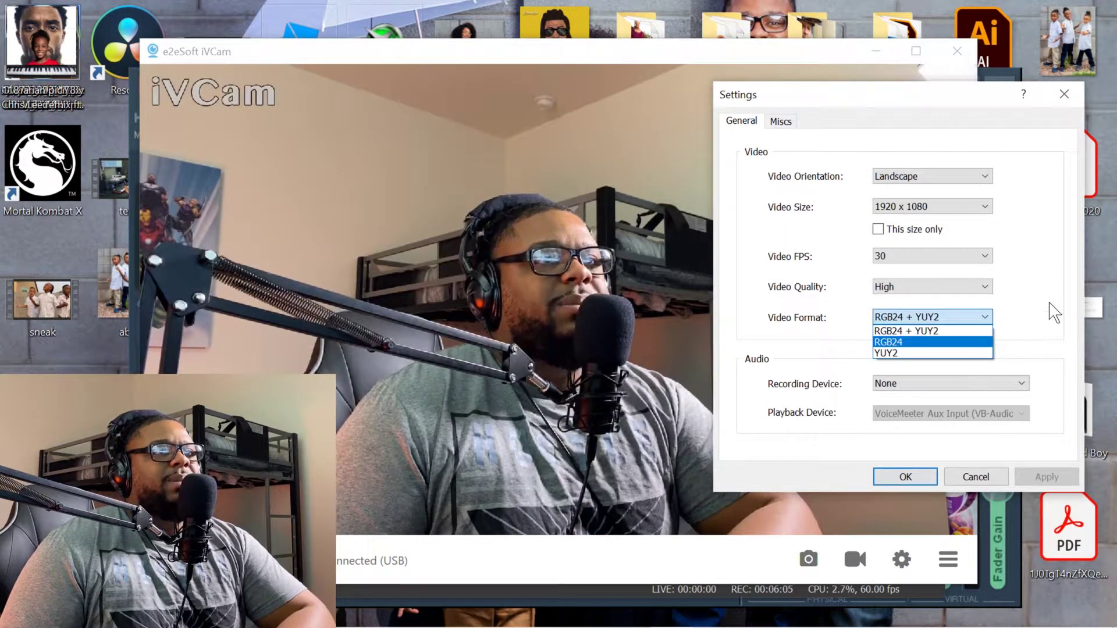
key("Escape")
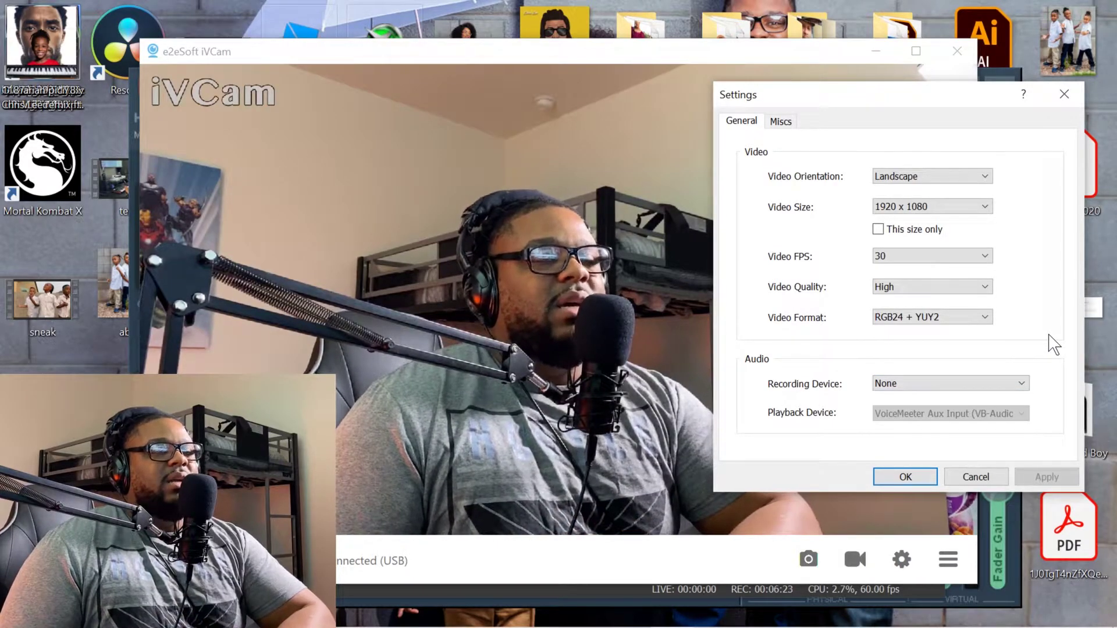
mouse_move(733, 623)
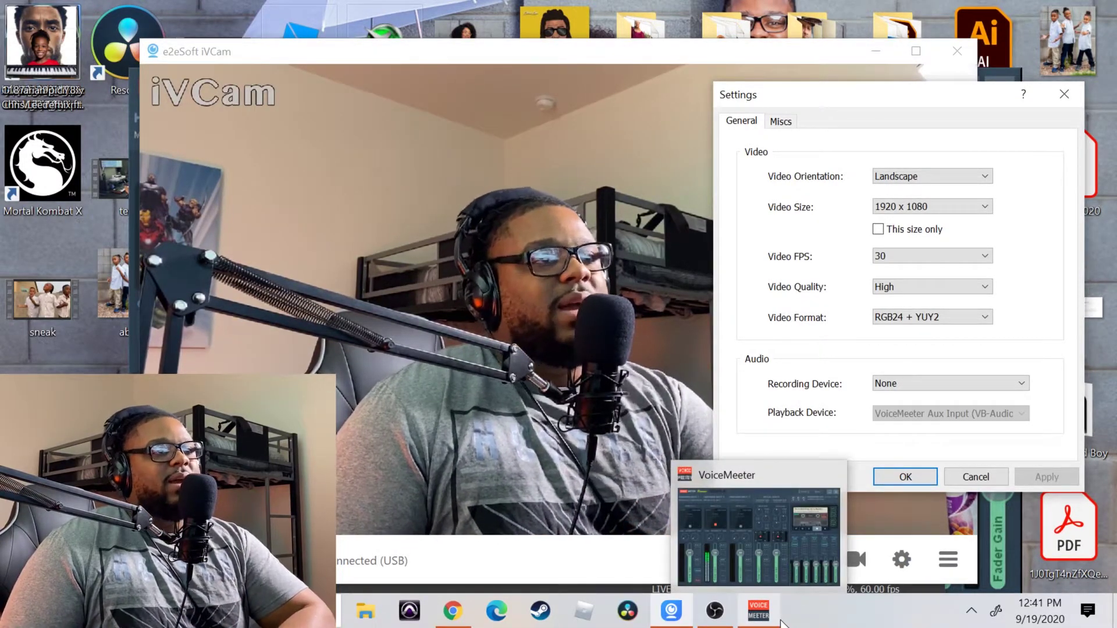
Look over the VoiceMeeter Banana mixer's VAIO and AUX inputs, then switch to OBS Studio.
left_click(780, 509)
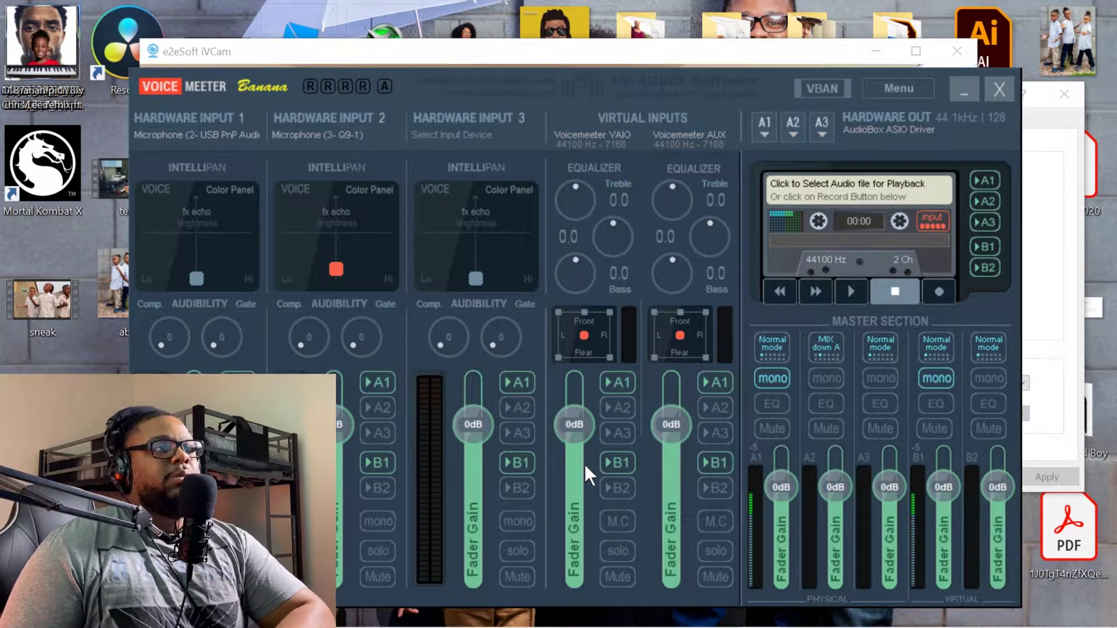
mouse_move(626, 627)
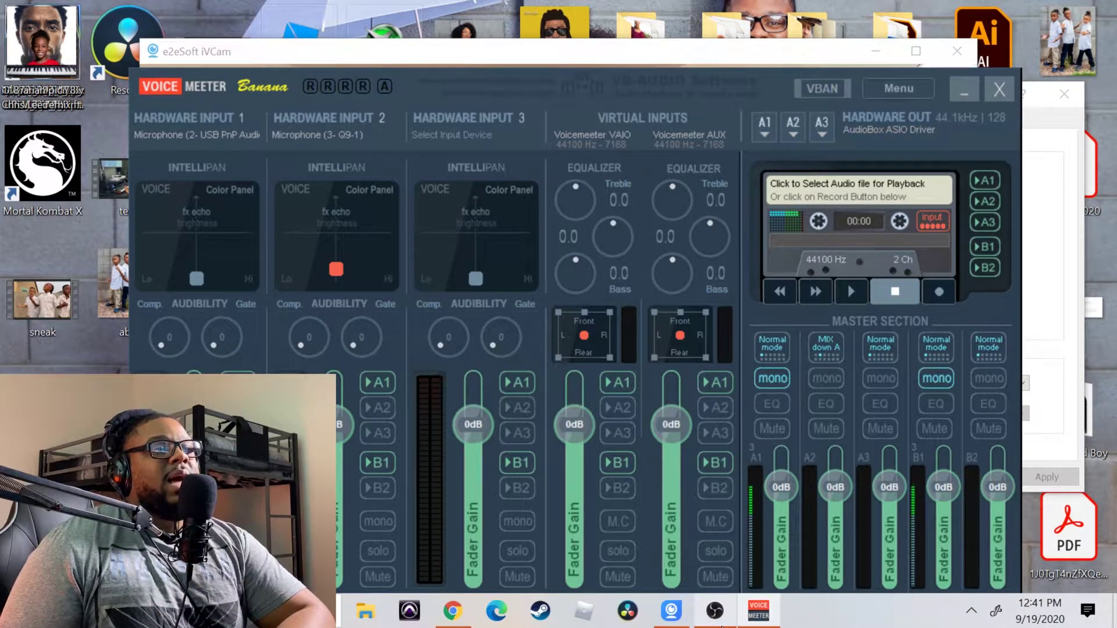
left_click(717, 612)
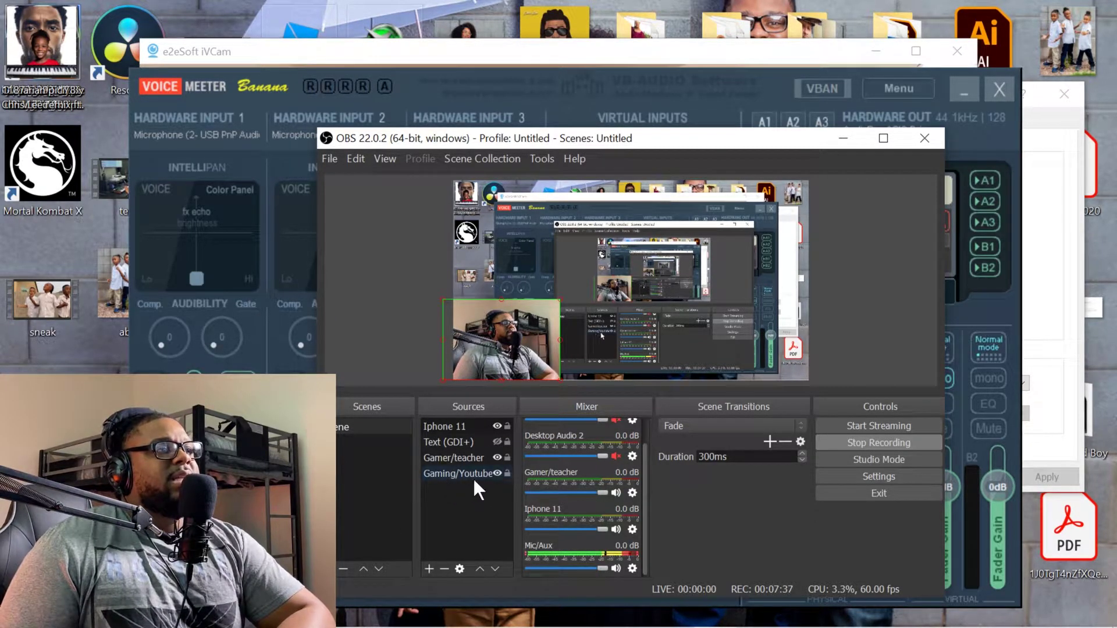
Hide the Iphone 11 source, then delete it from the scene.
left_click(494, 432)
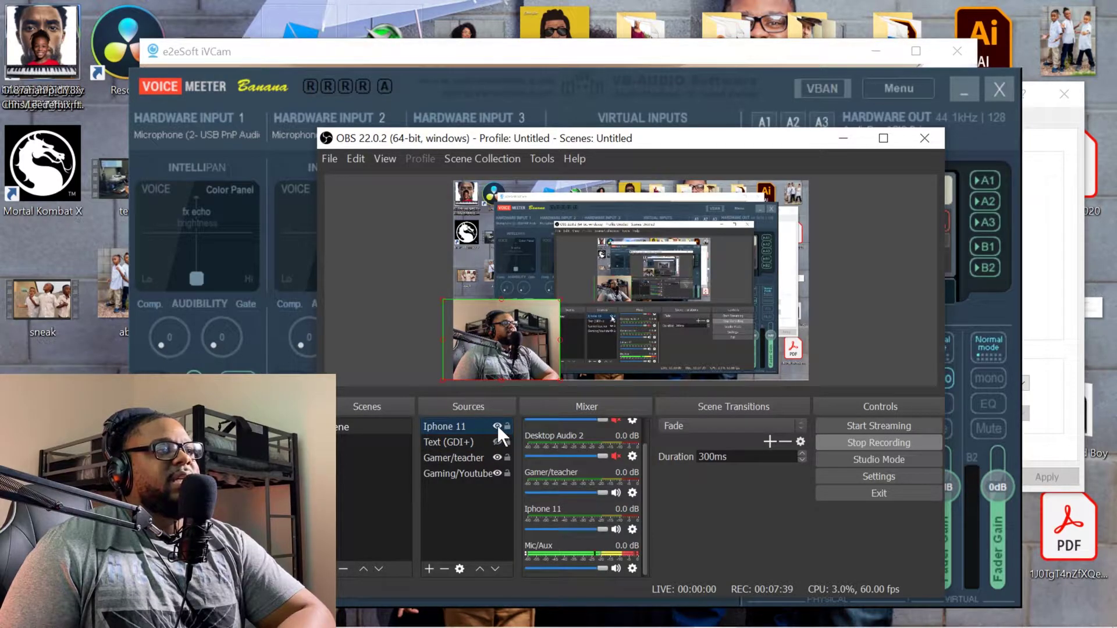
left_click(496, 426)
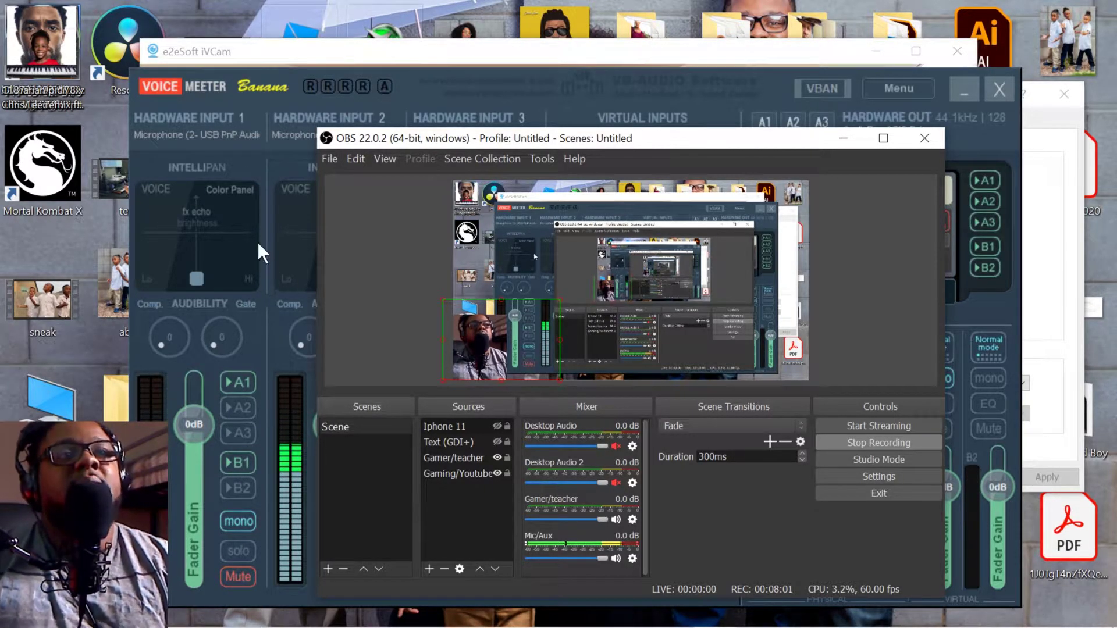
left_click(466, 421)
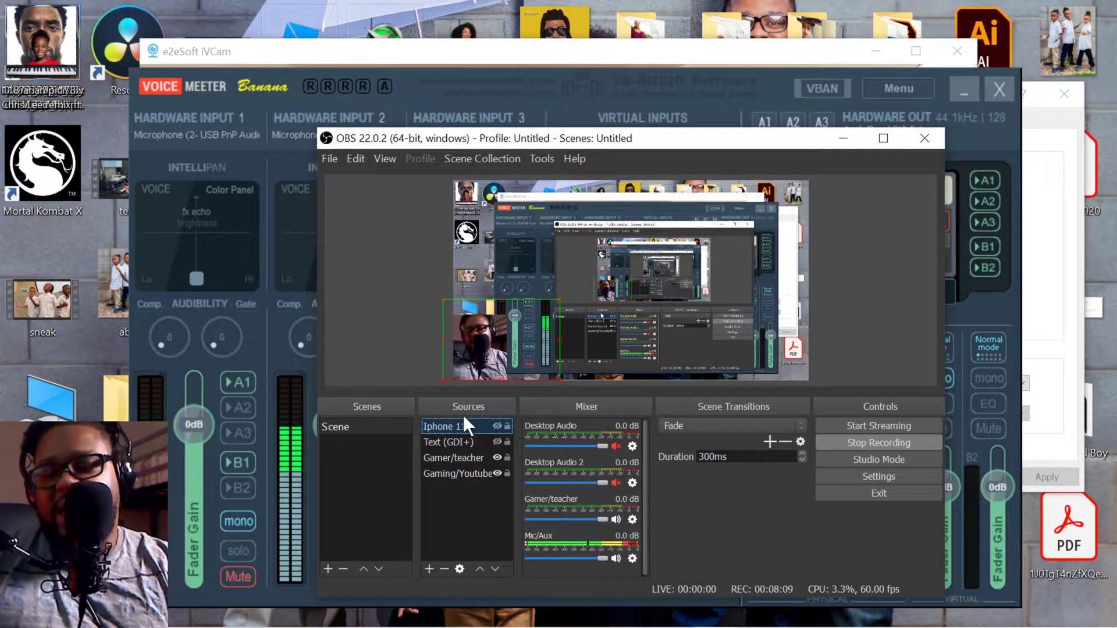
key("Delete")
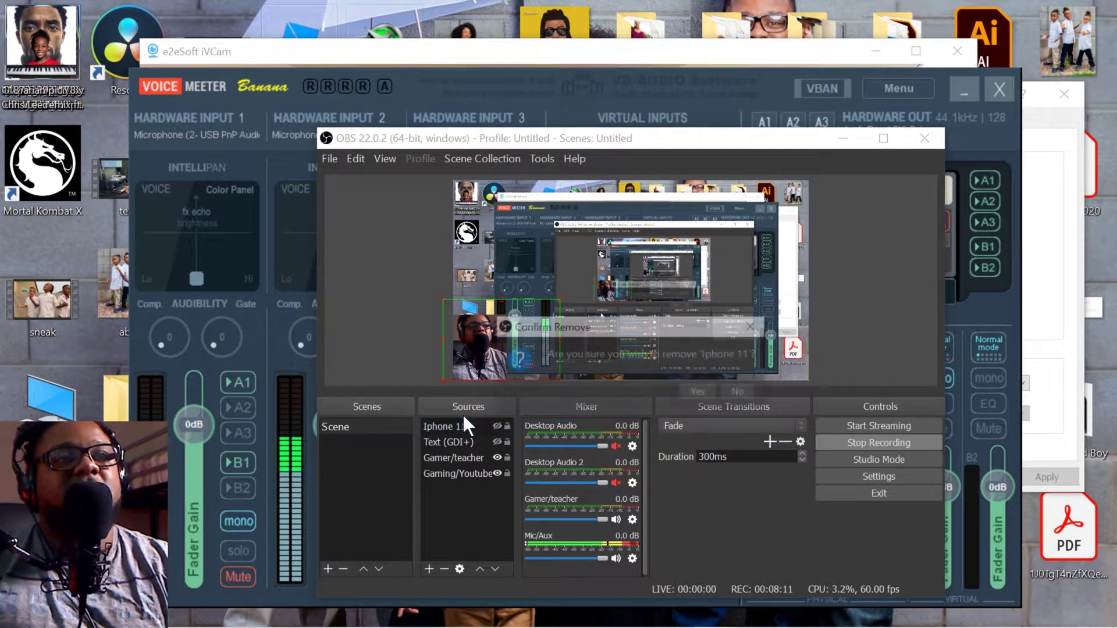
left_click(700, 392)
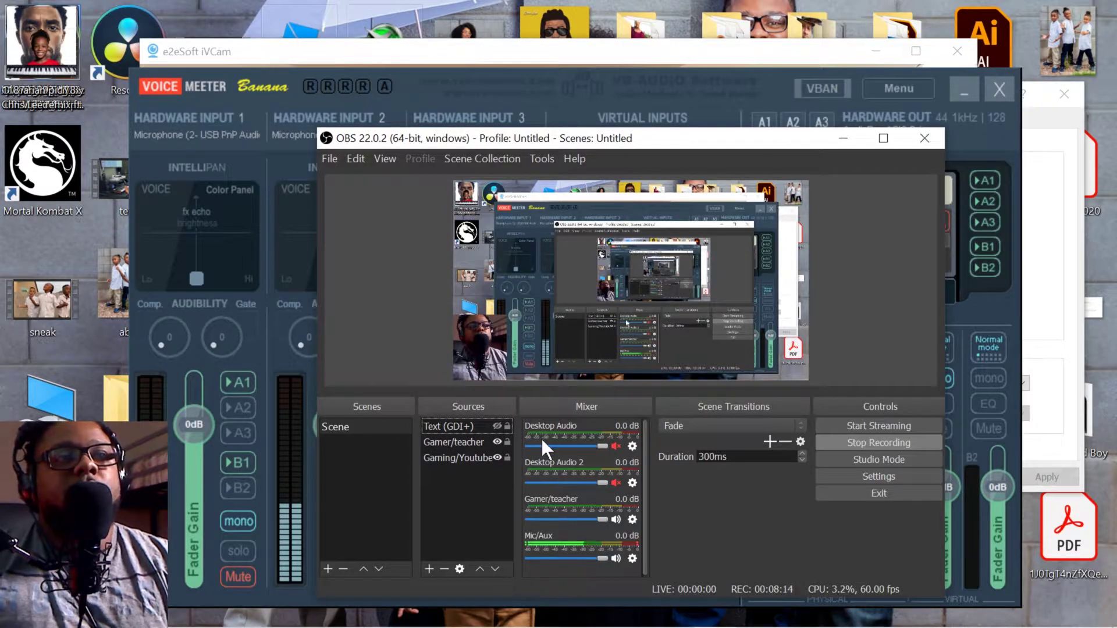
left_click(429, 569)
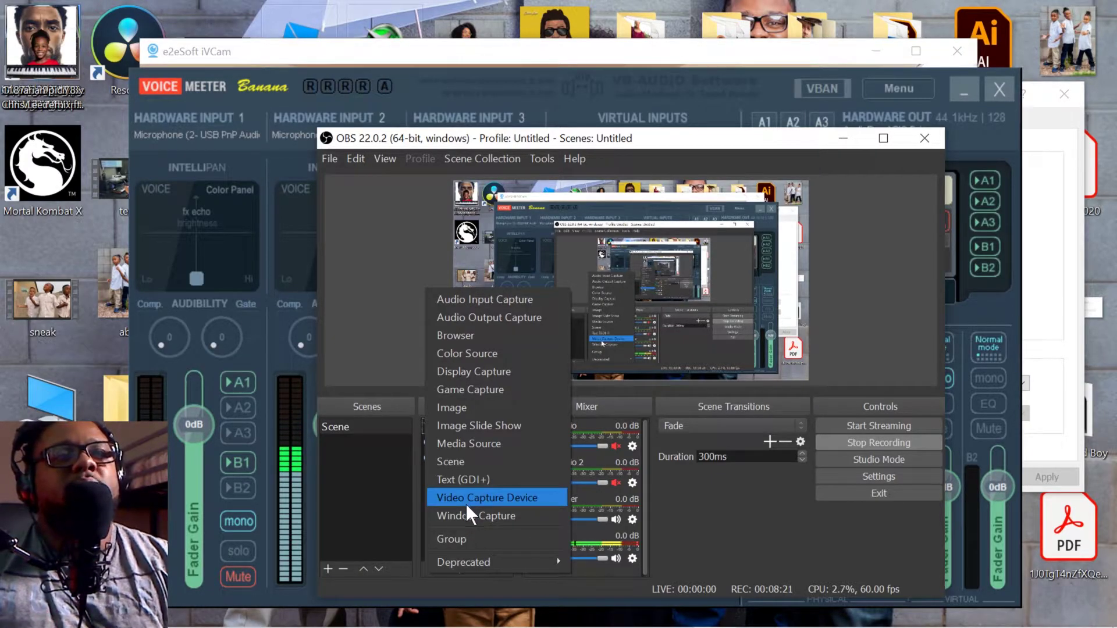
Create a new Video Capture Device source named 'Iphone 11 pro max'.
key("Escape")
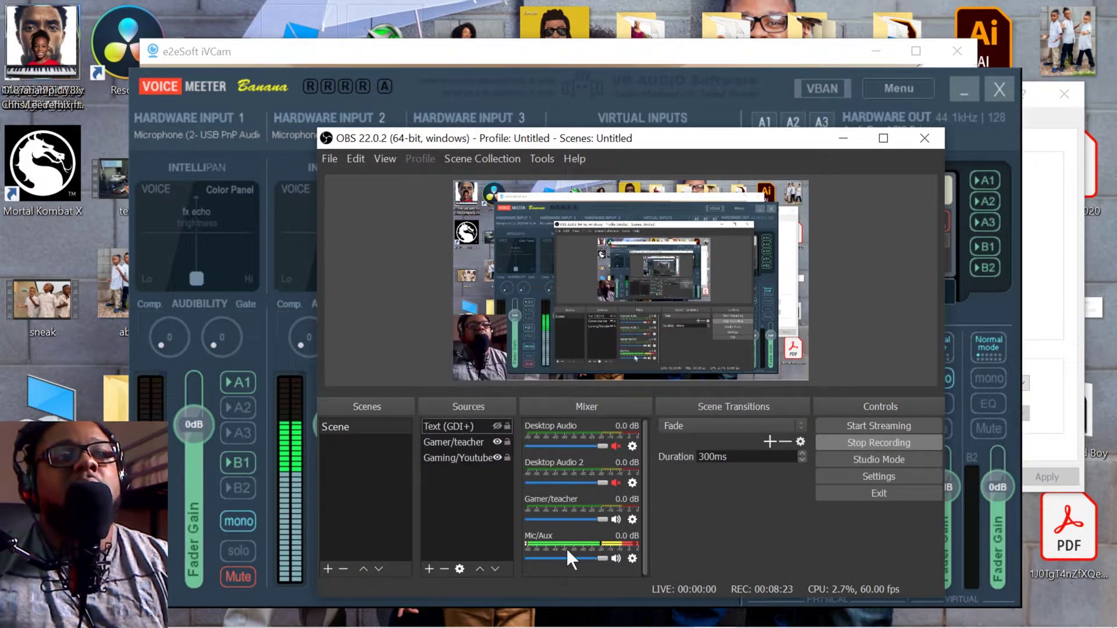
right_click(489, 507)
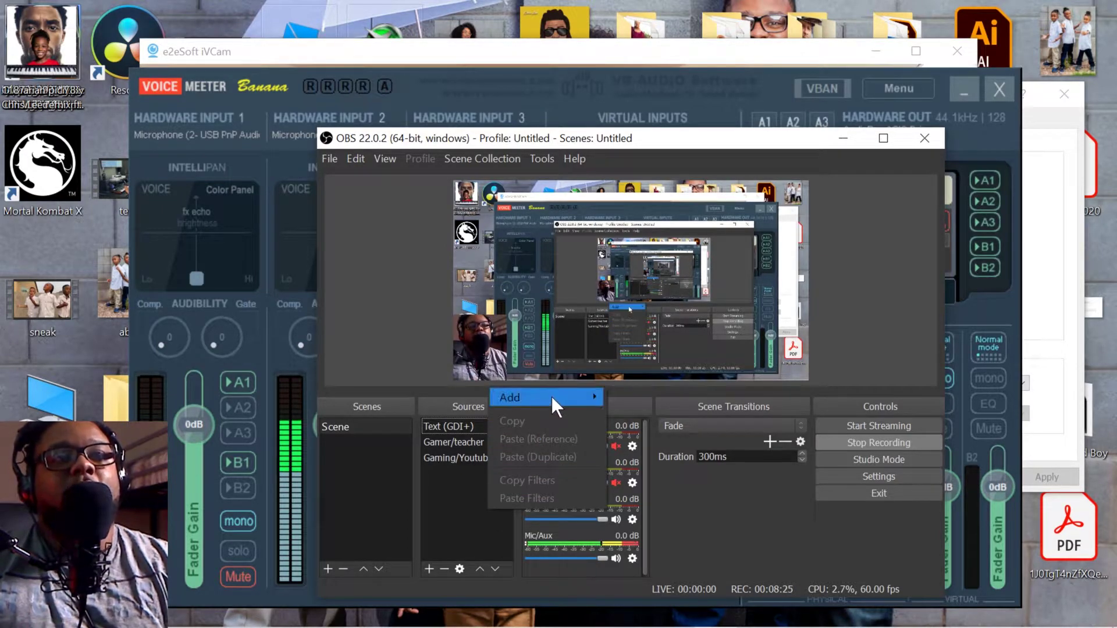
mouse_move(551, 396)
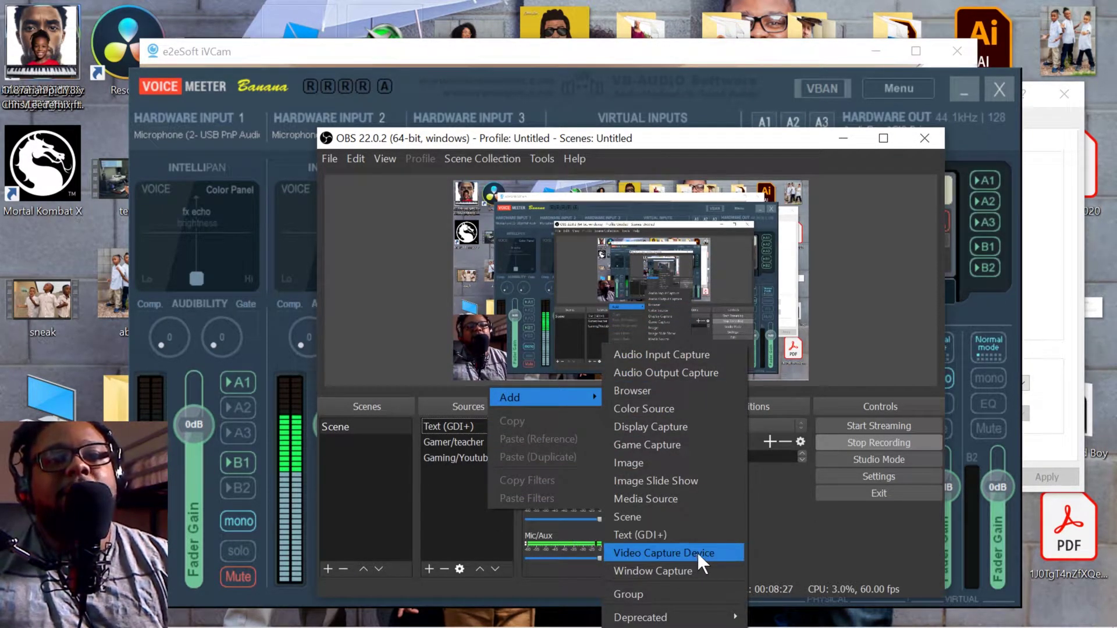
left_click(780, 531)
right_click(441, 499)
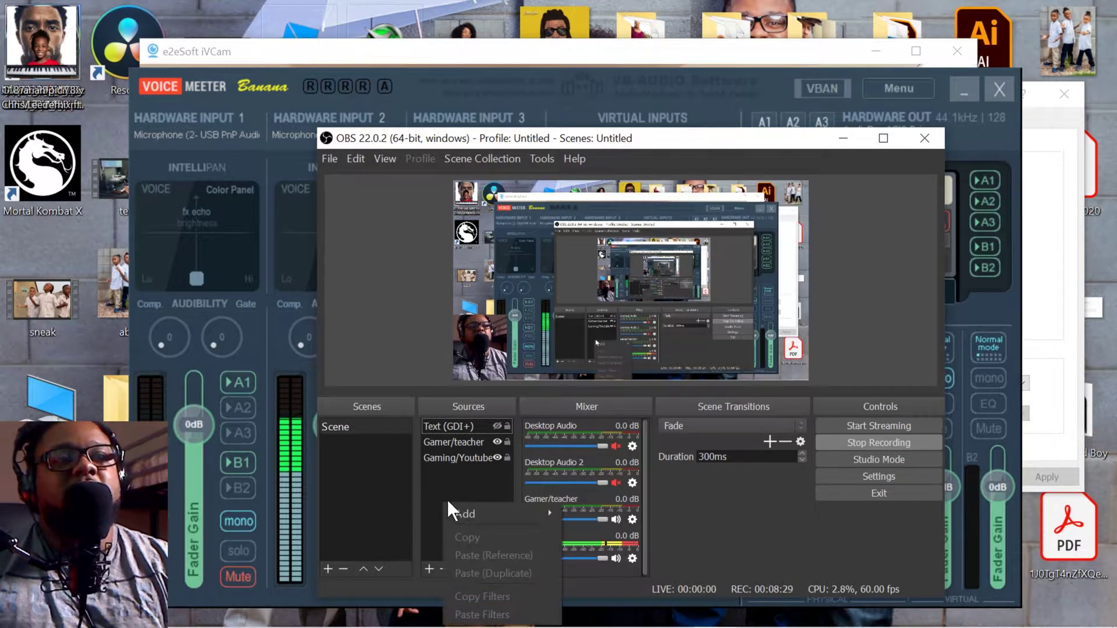
mouse_move(535, 515)
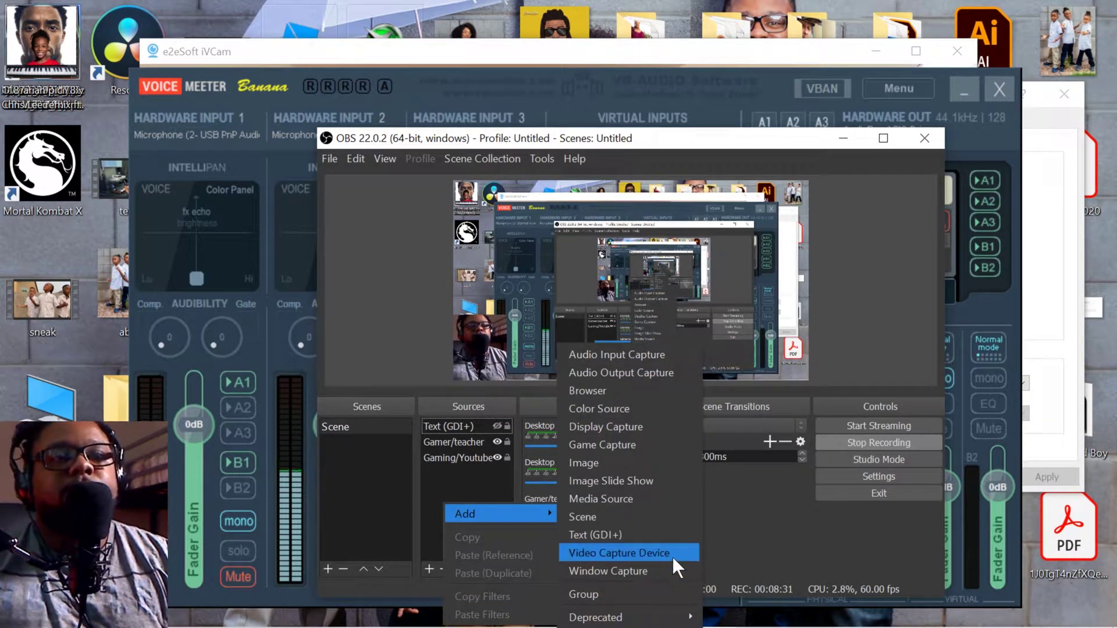
left_click(636, 556)
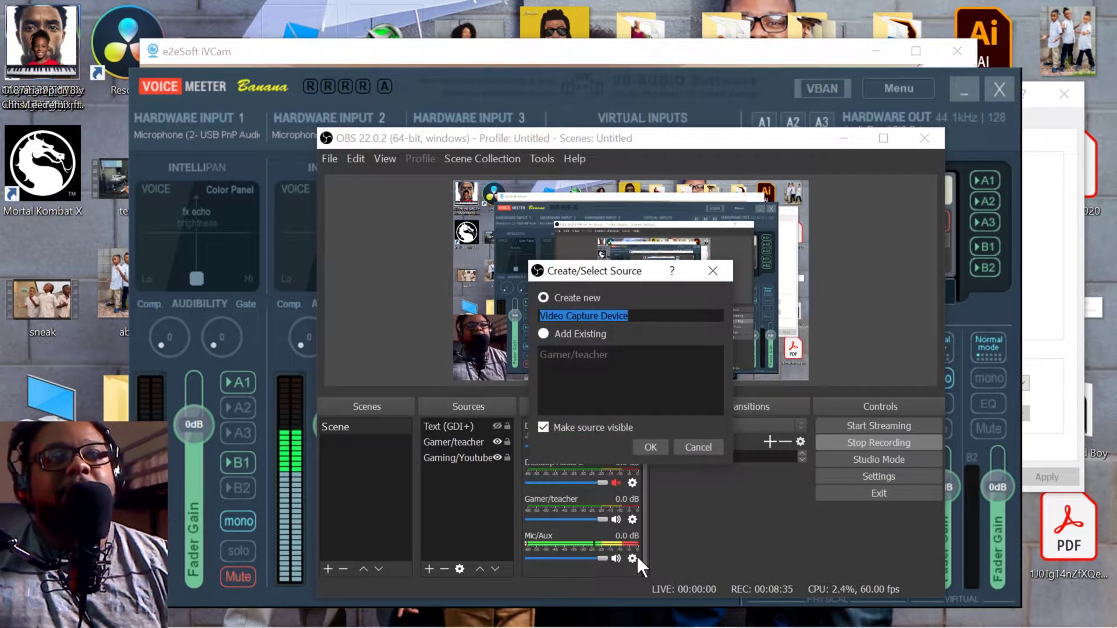
type("Iphone 11 pro max")
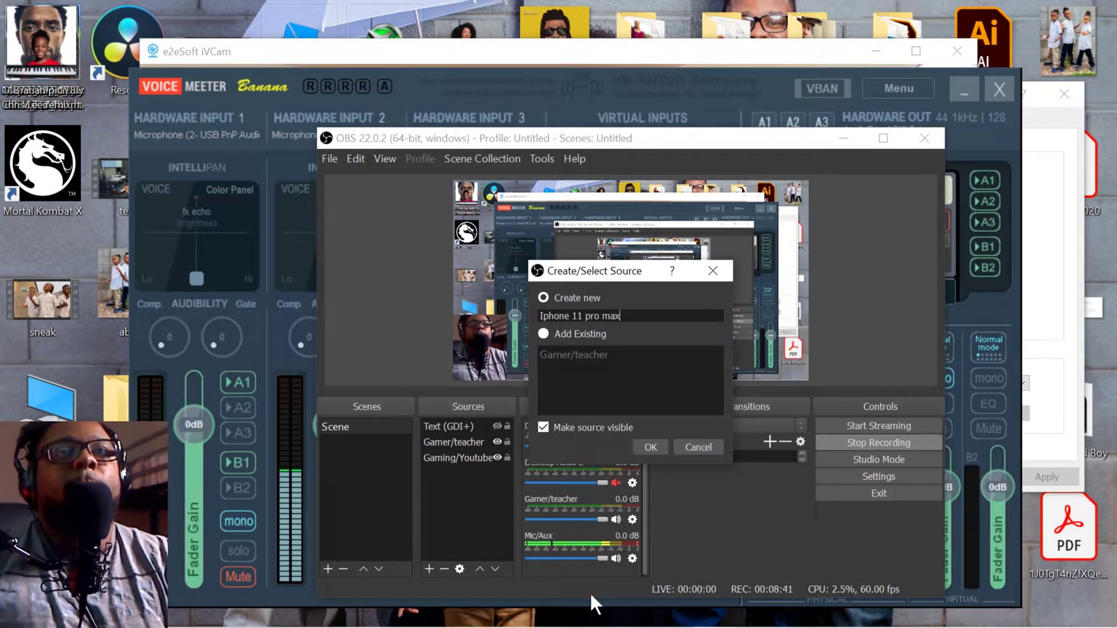
left_click(657, 447)
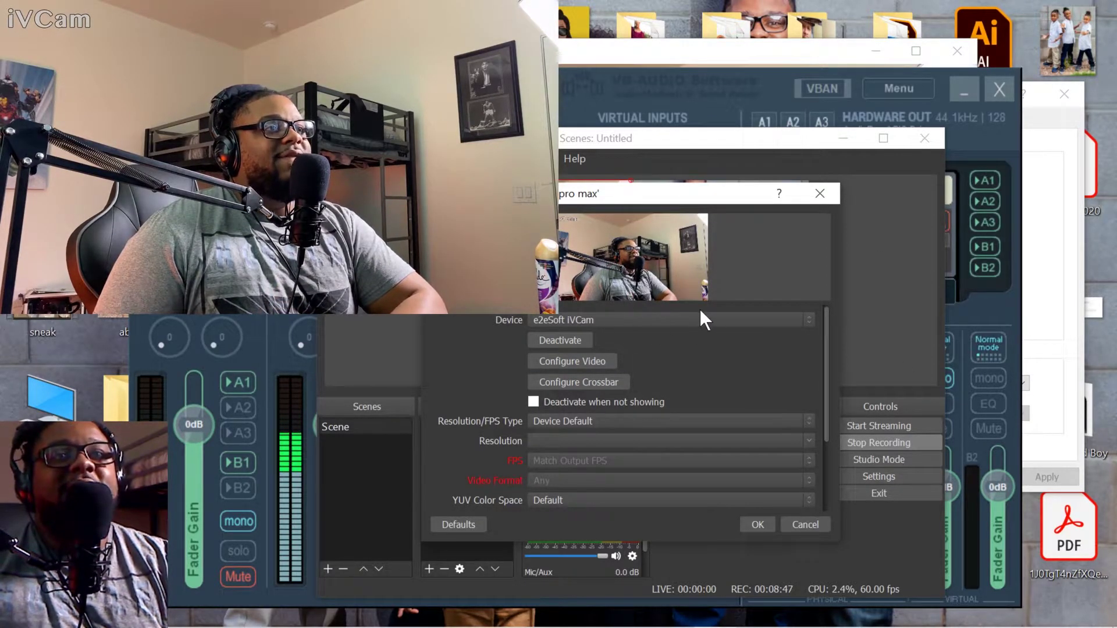
Set the source's capture device to e2eSoft iVCam and confirm its properties.
left_click(663, 320)
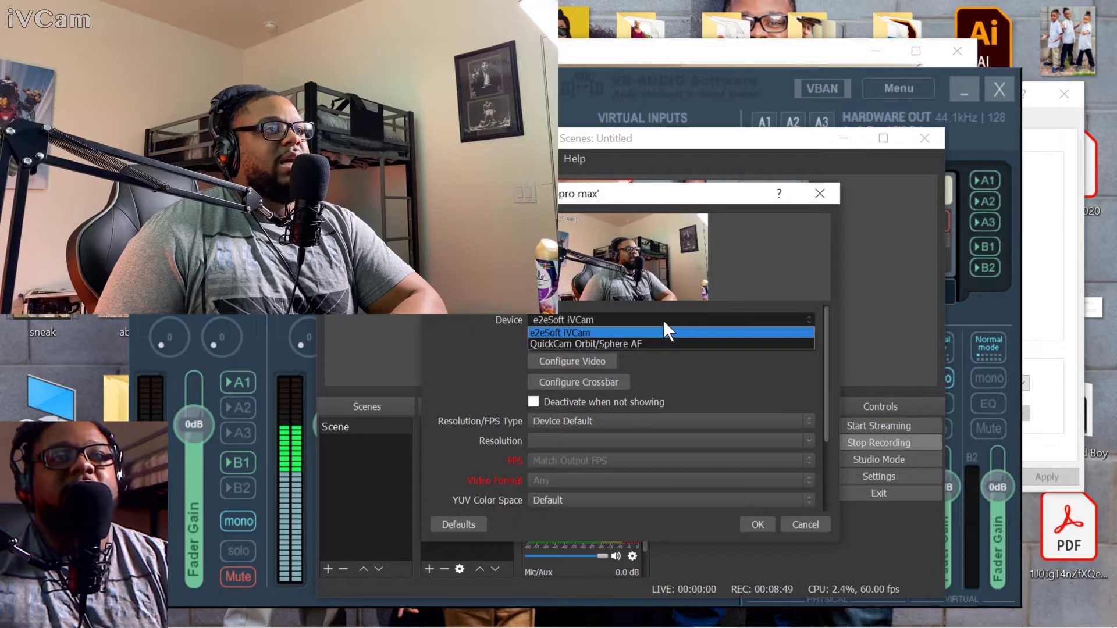
left_click(581, 330)
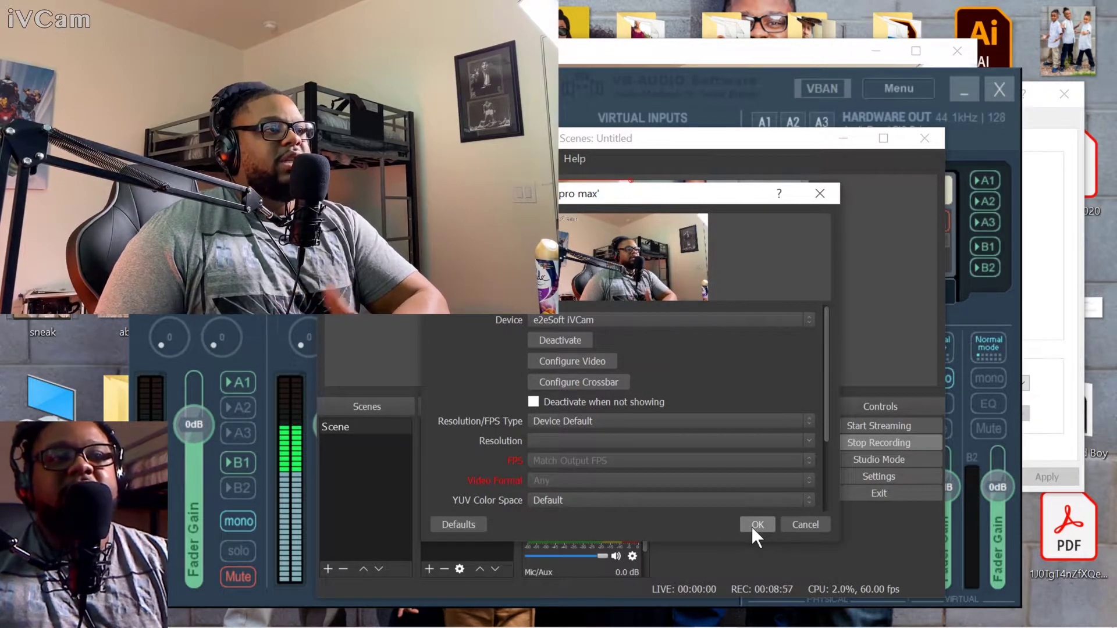
left_click_drag(829, 411, 816, 497)
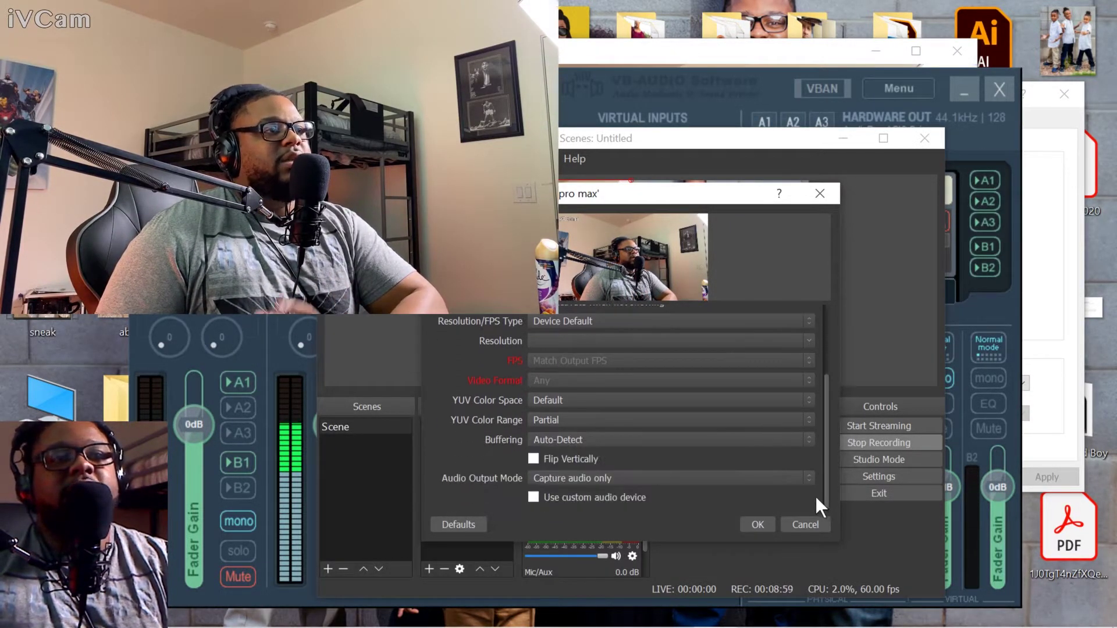
left_click(756, 523)
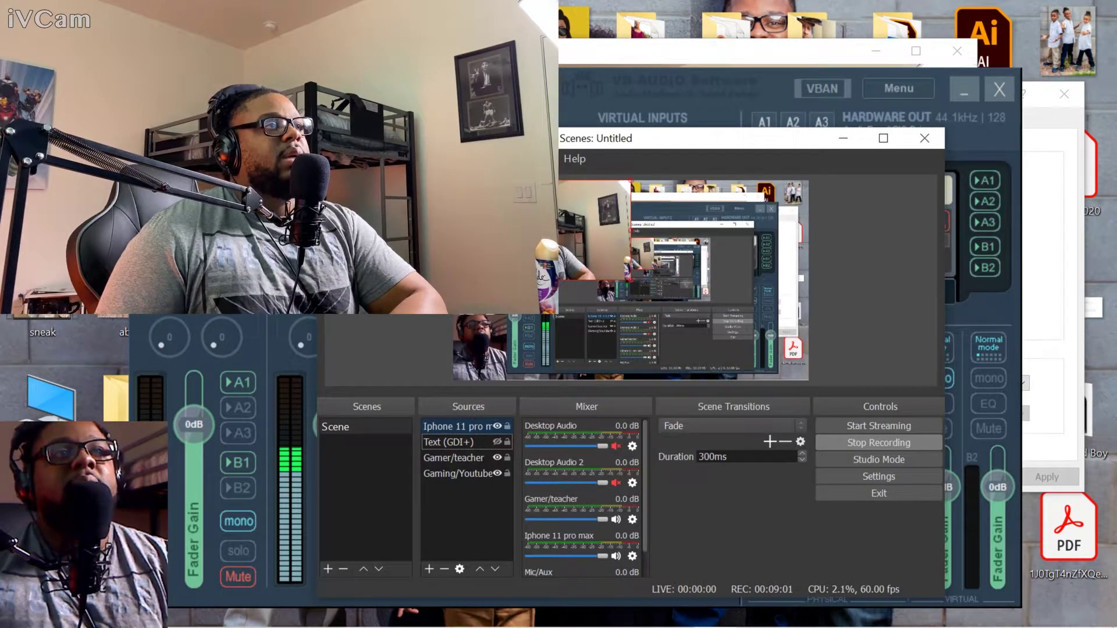
Drag the iPhone camera feed to the scene's bottom-left and enlarge it by its corner.
left_click_drag(535, 214, 542, 326)
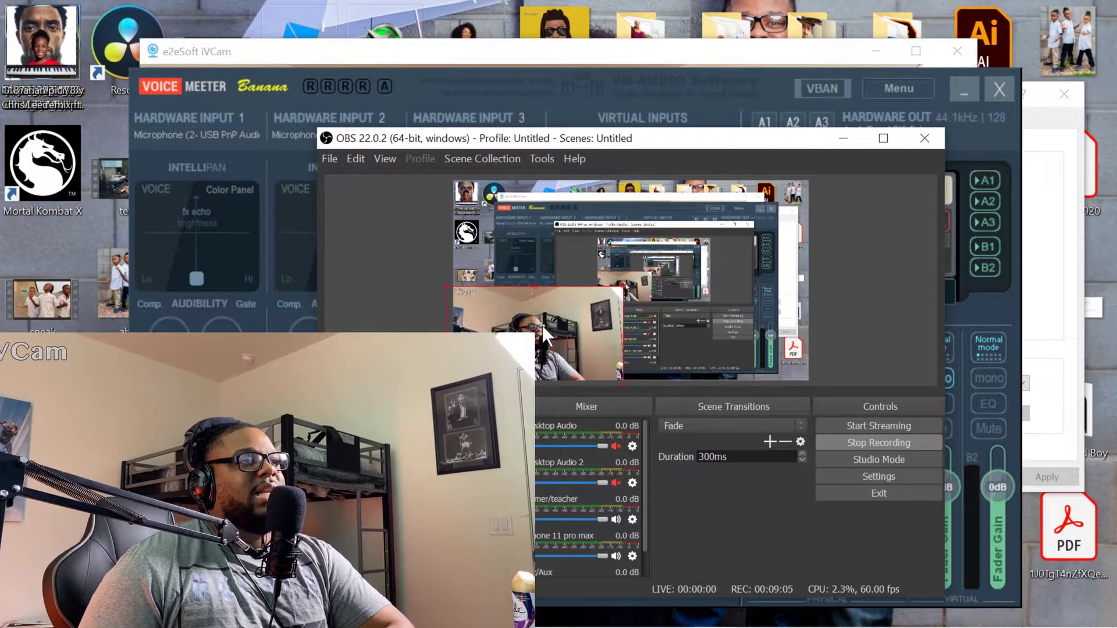
left_click_drag(623, 286, 618, 278)
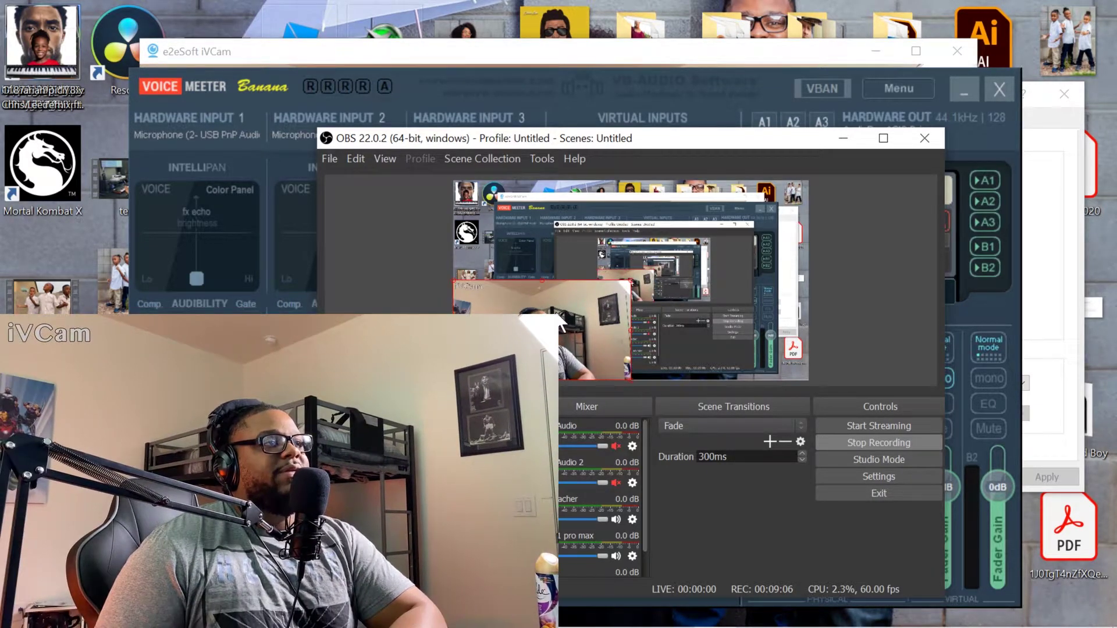
left_click(631, 281)
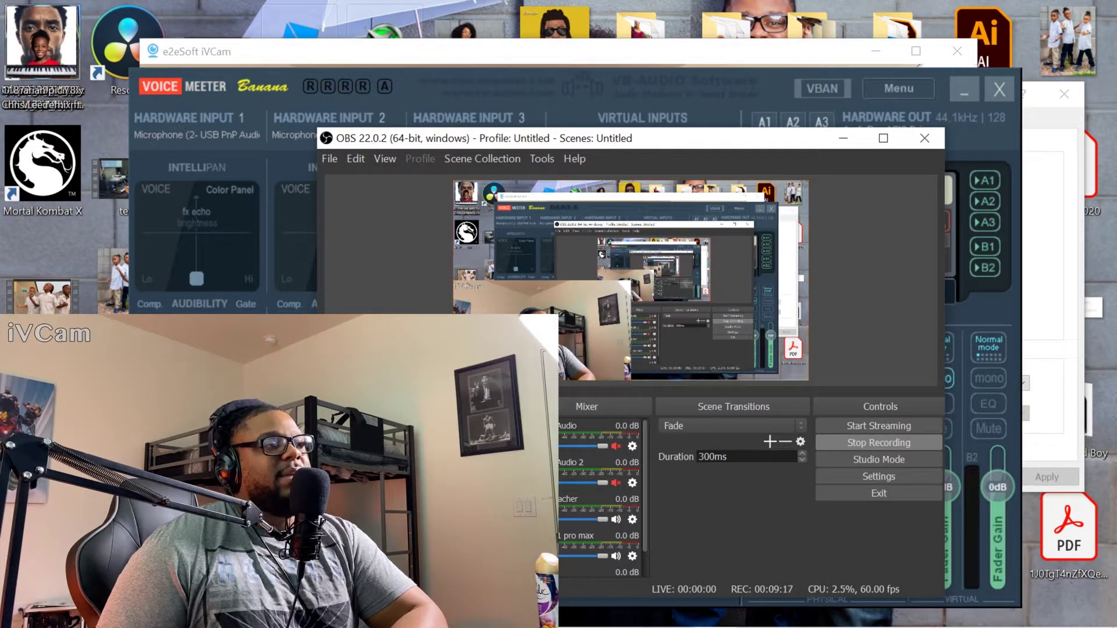
right_click(550, 393)
mouse_move(564, 400)
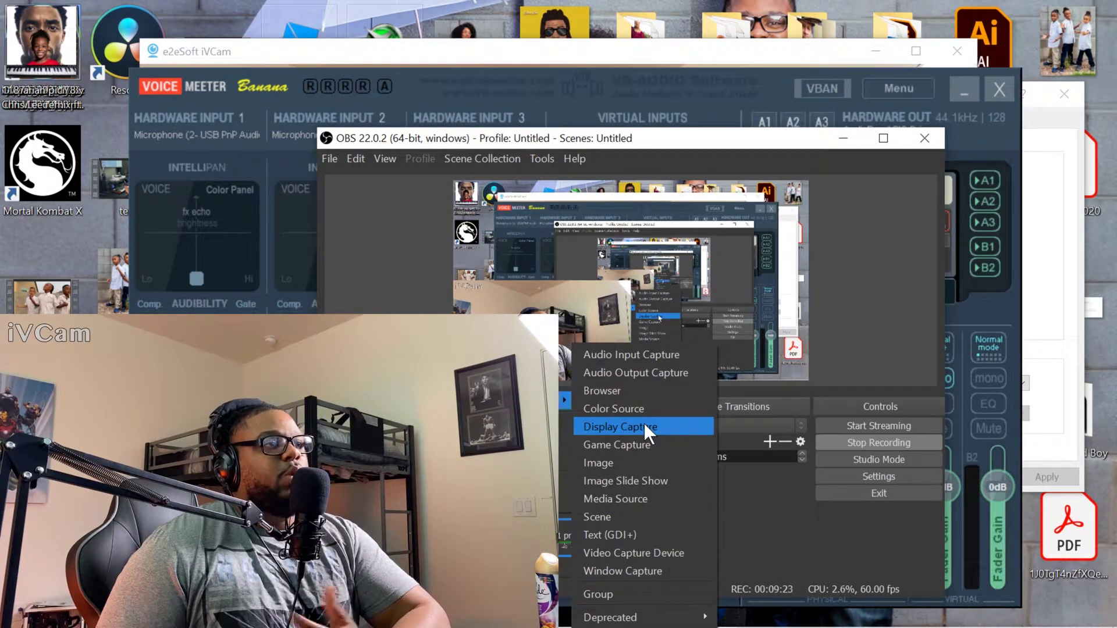
left_click(471, 258)
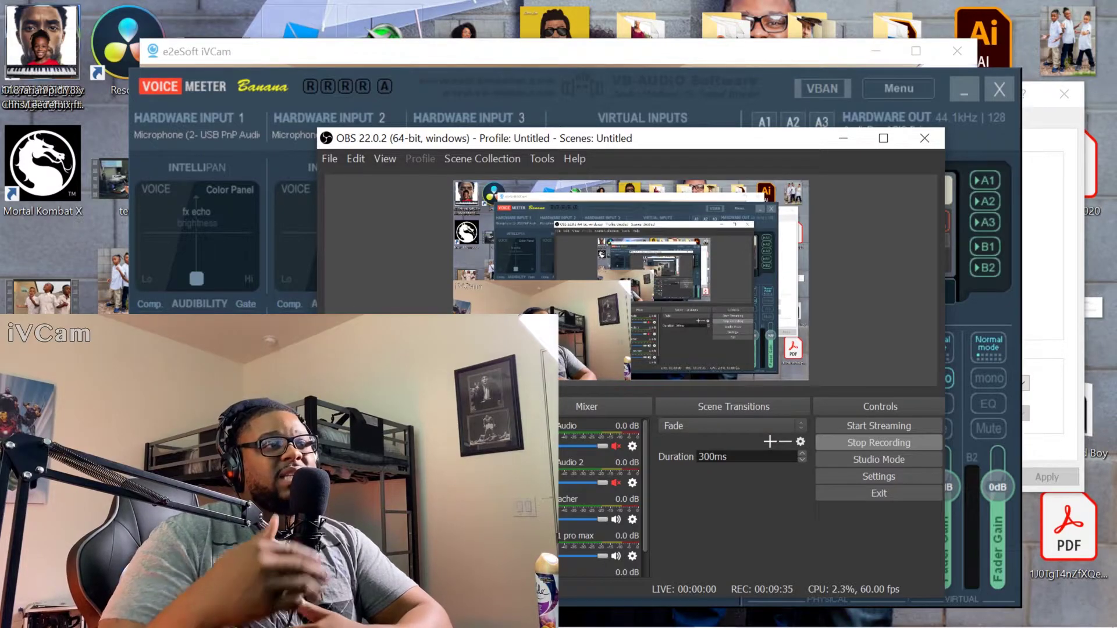
Drag Iphone 11 pro max above Text (GDI+) to the top of the Sources list.
right_click(739, 332)
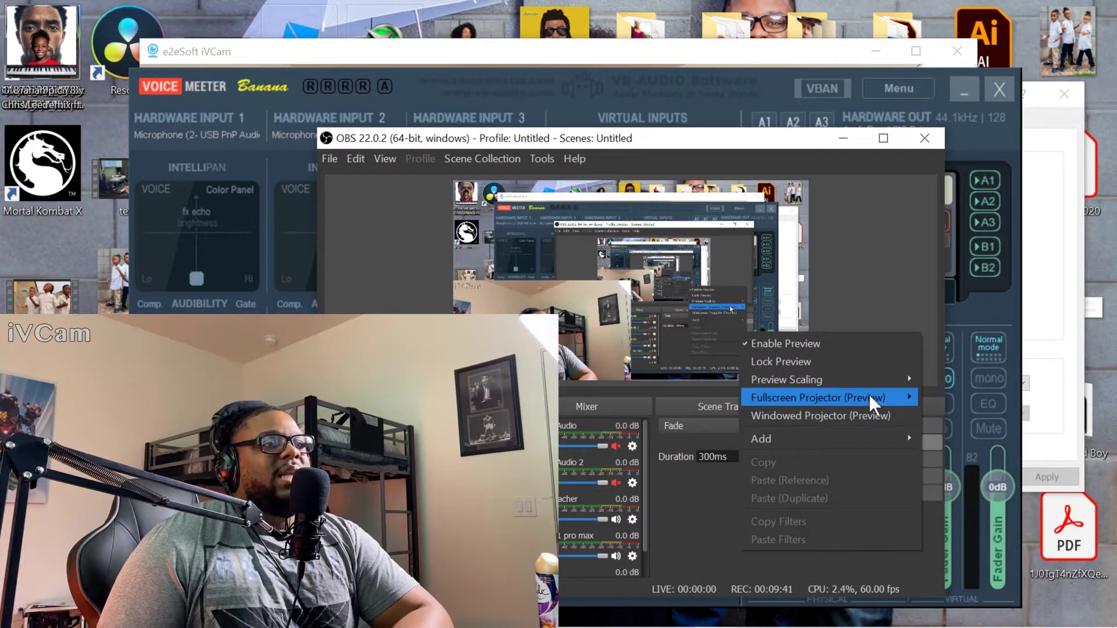
mouse_move(868, 375)
key("Escape")
key("Escape")
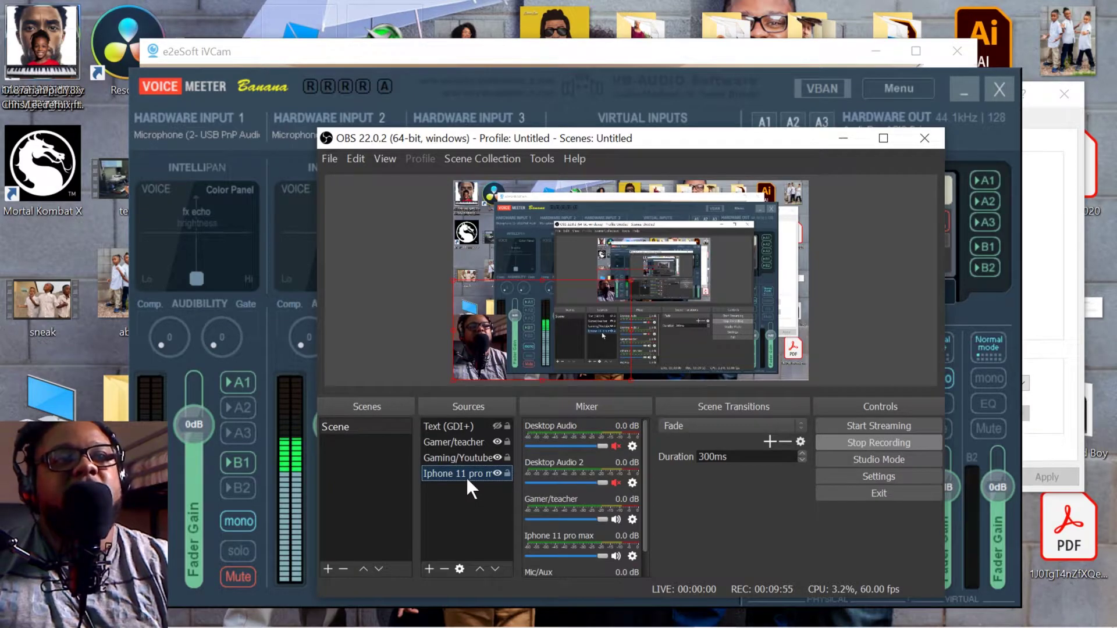
left_click_drag(464, 472, 470, 424)
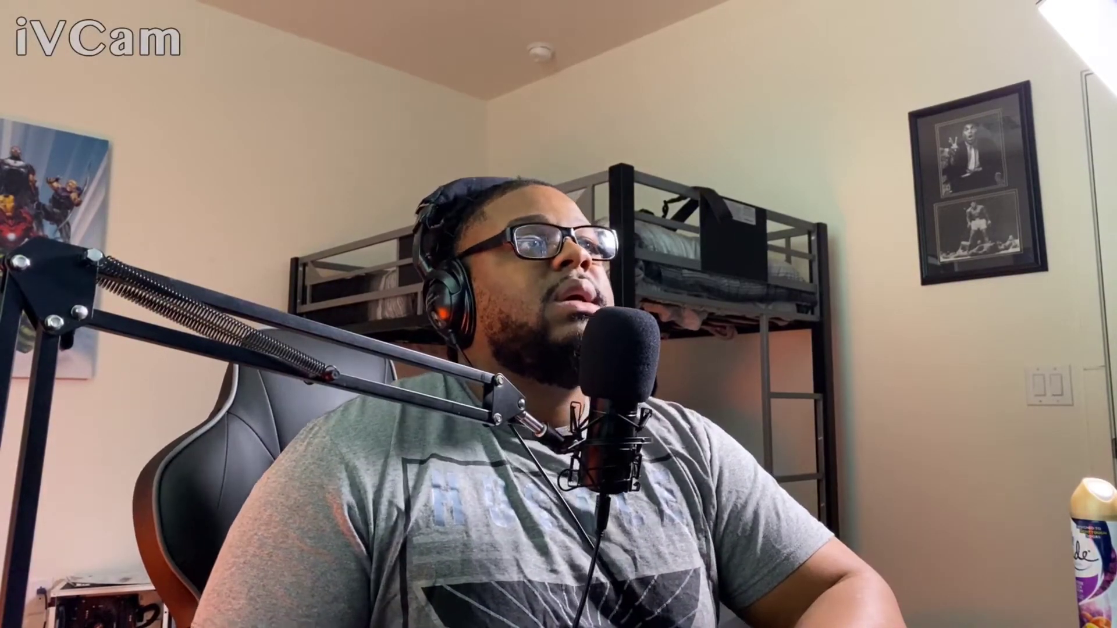
Shrink the camera feed to a bottom-left inset and pull its left, right and top edges inward.
left_click_drag(808, 180, 550, 304)
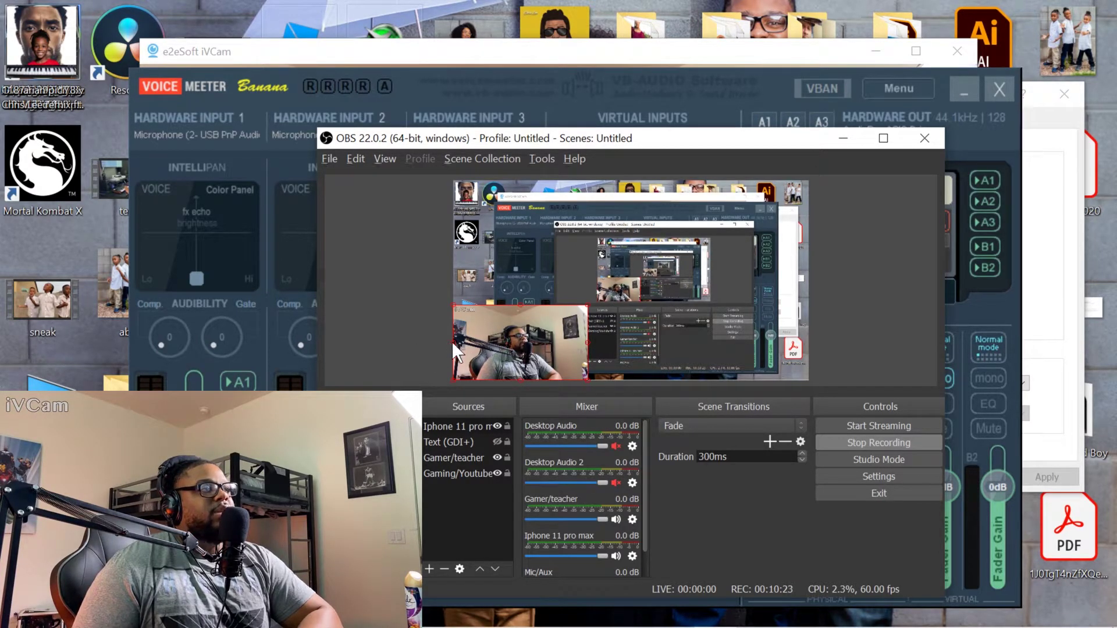
left_click_drag(454, 341, 477, 342)
left_click_drag(586, 340, 564, 354)
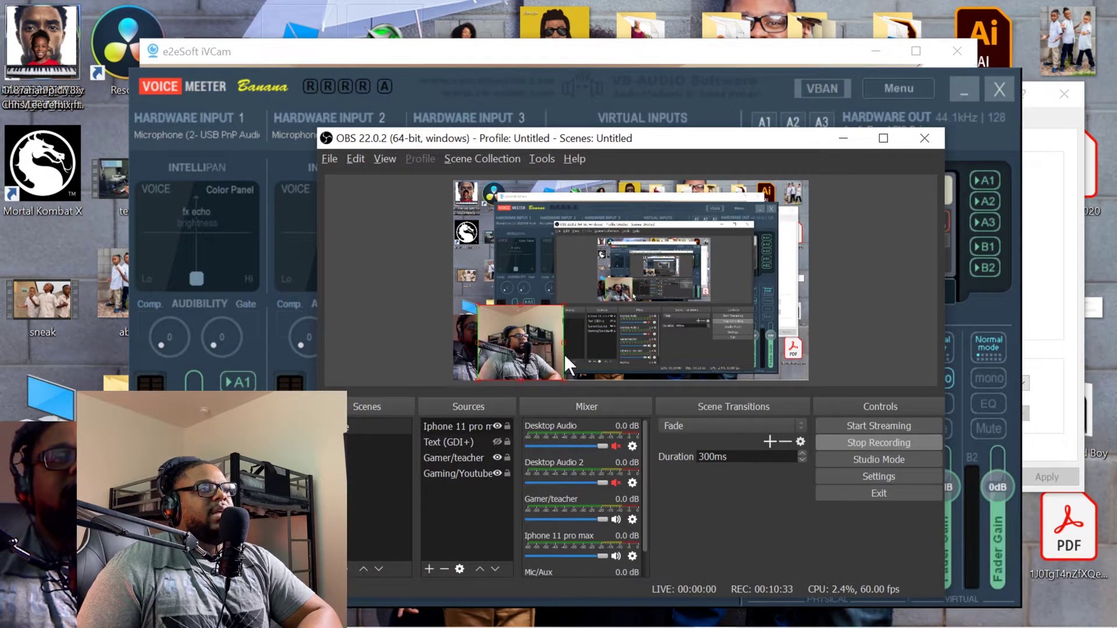
left_click_drag(522, 309, 500, 339)
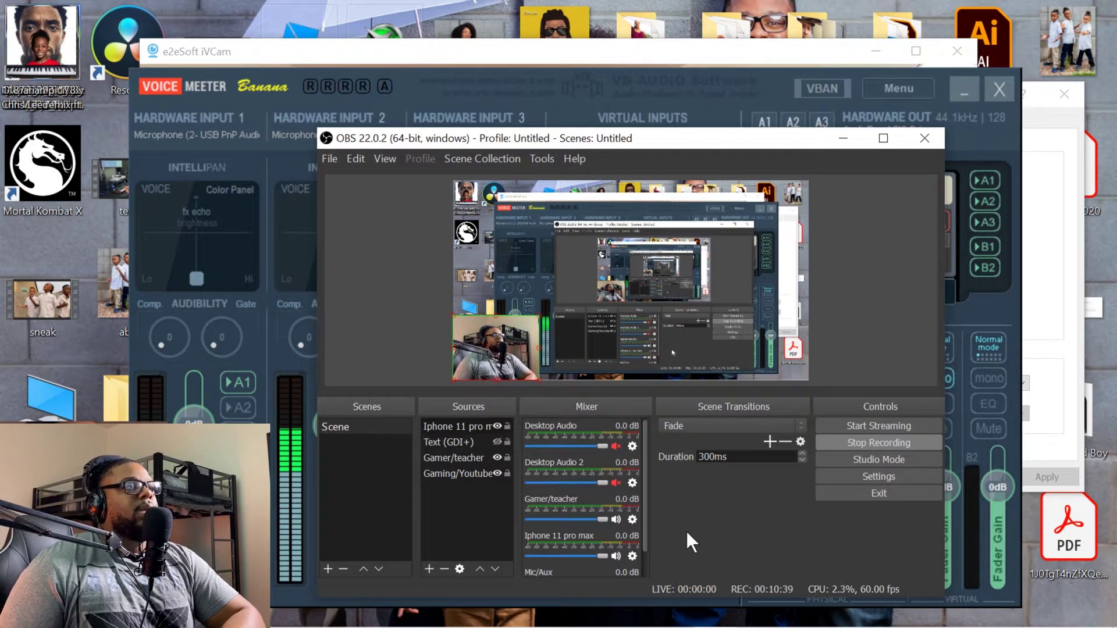
Bring iVCam forward, then open and close its camera exposure and ISO settings.
mouse_move(638, 623)
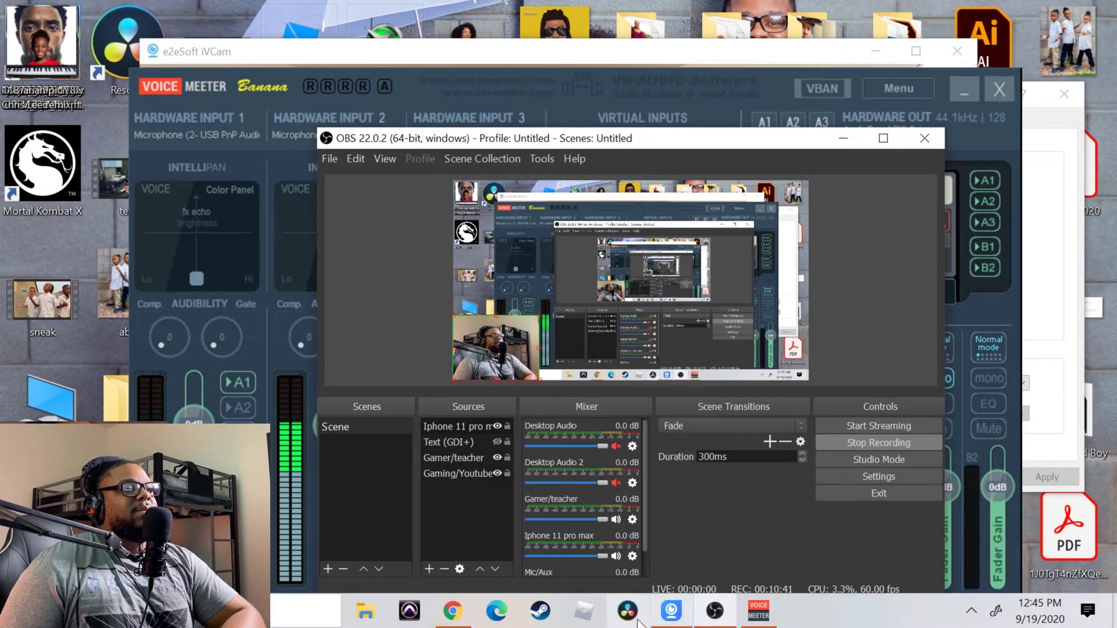
left_click(671, 614)
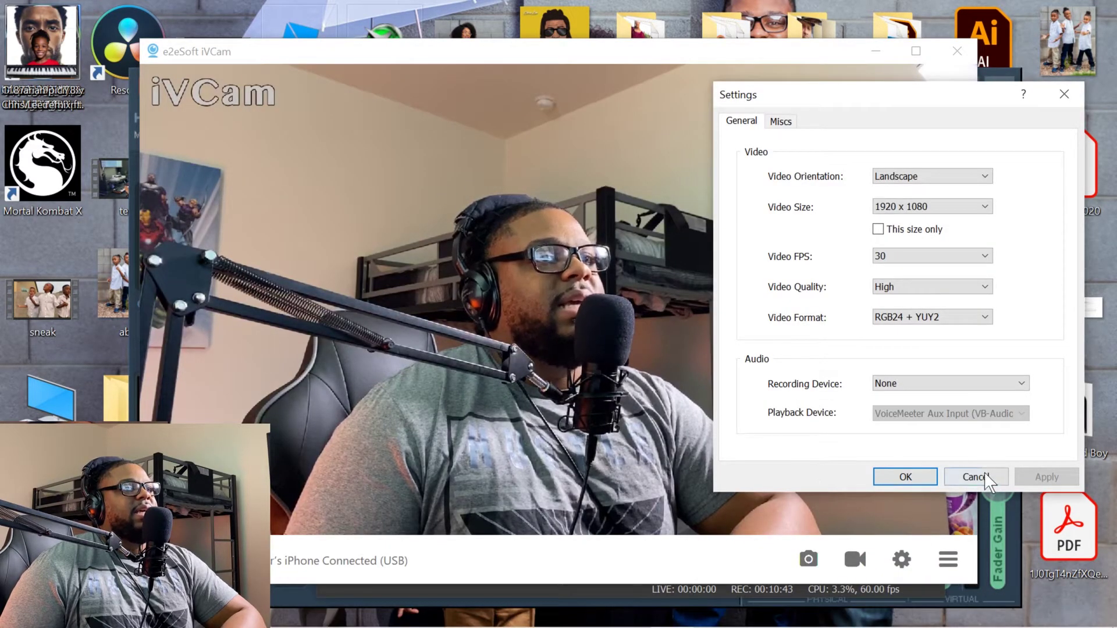
left_click(977, 475)
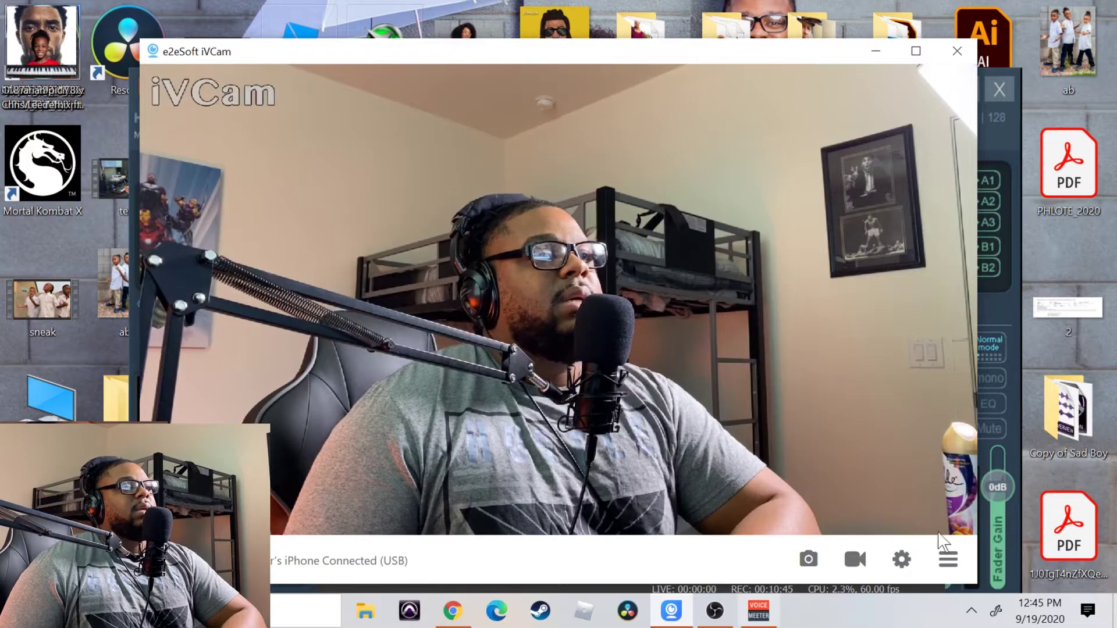
left_click(912, 566)
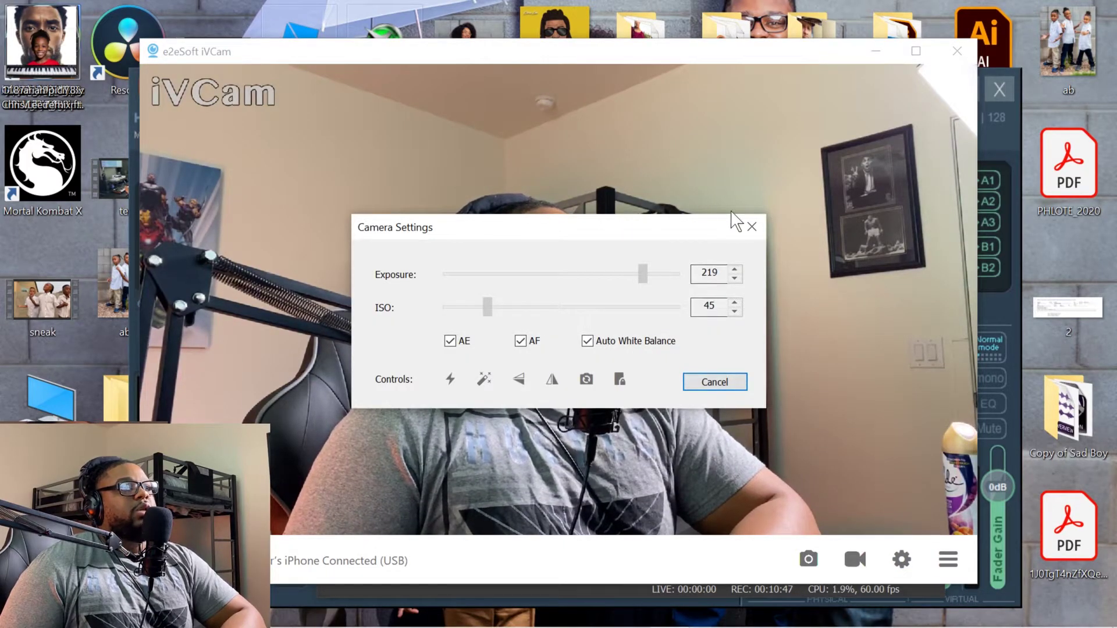
left_click(750, 227)
Review iVCam's video settings (Landscape, 1920 x 1080, 30 fps, High) unchanged, then return to OBS.
left_click(948, 560)
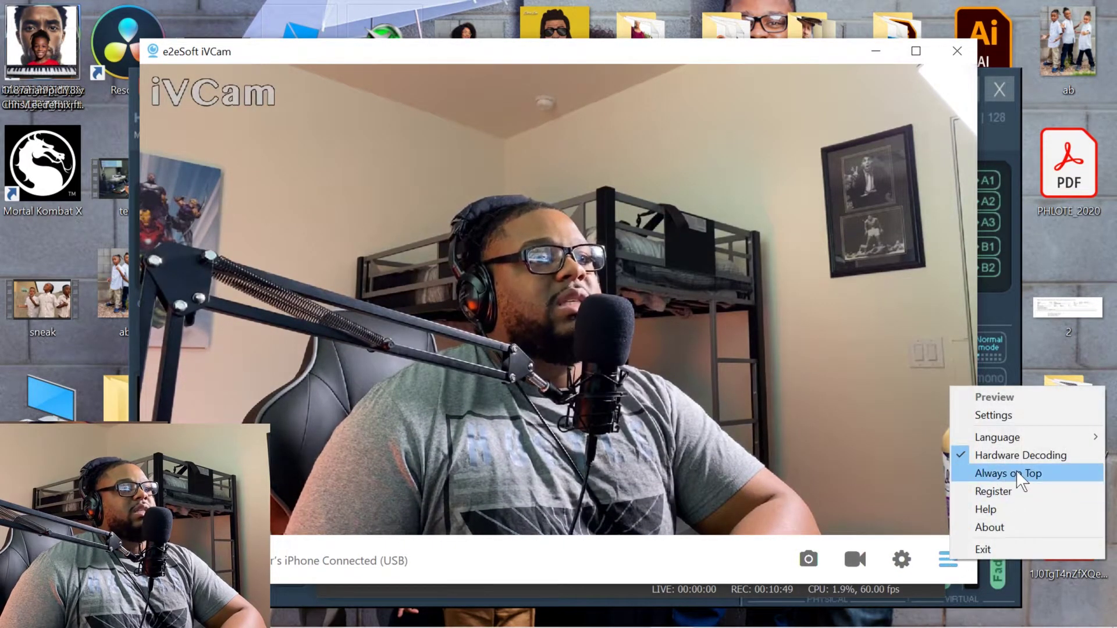
left_click(1004, 410)
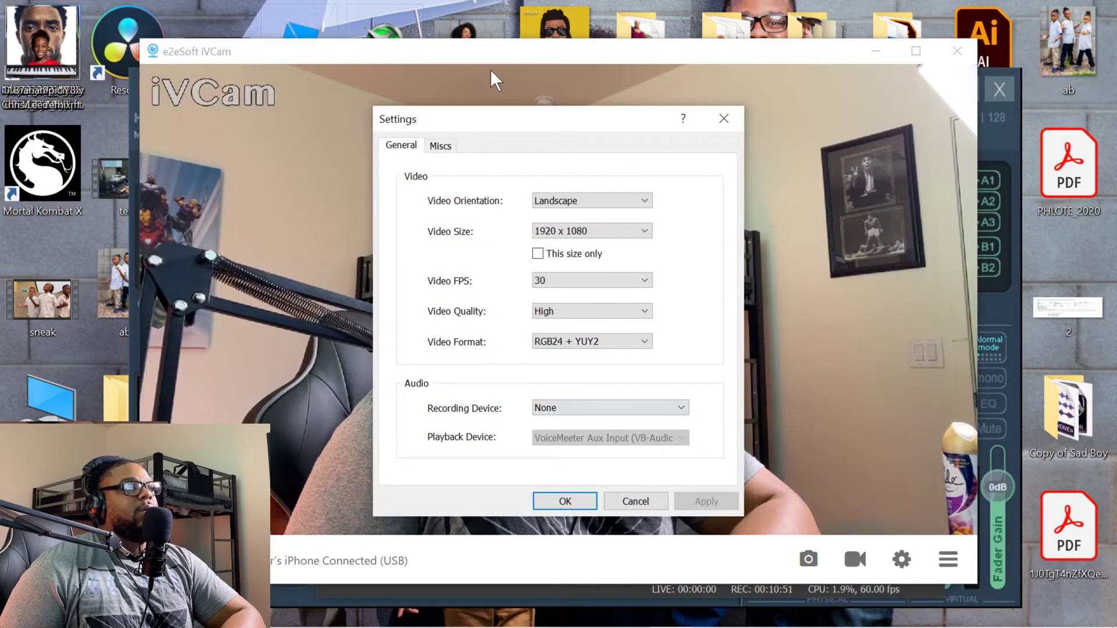
left_click_drag(504, 119, 763, 200)
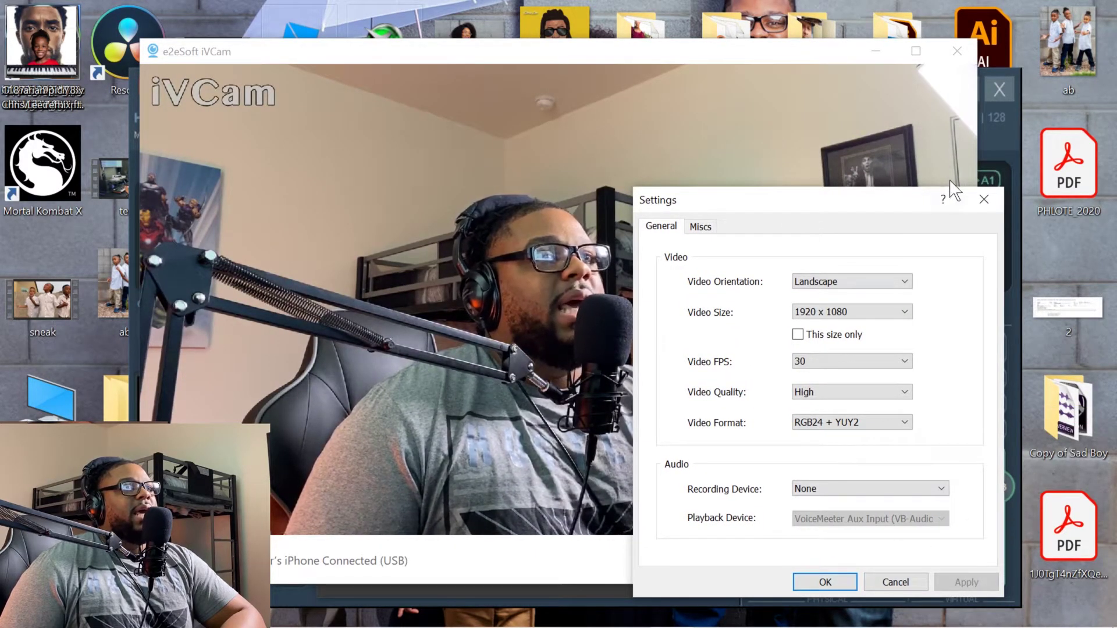
left_click(983, 219)
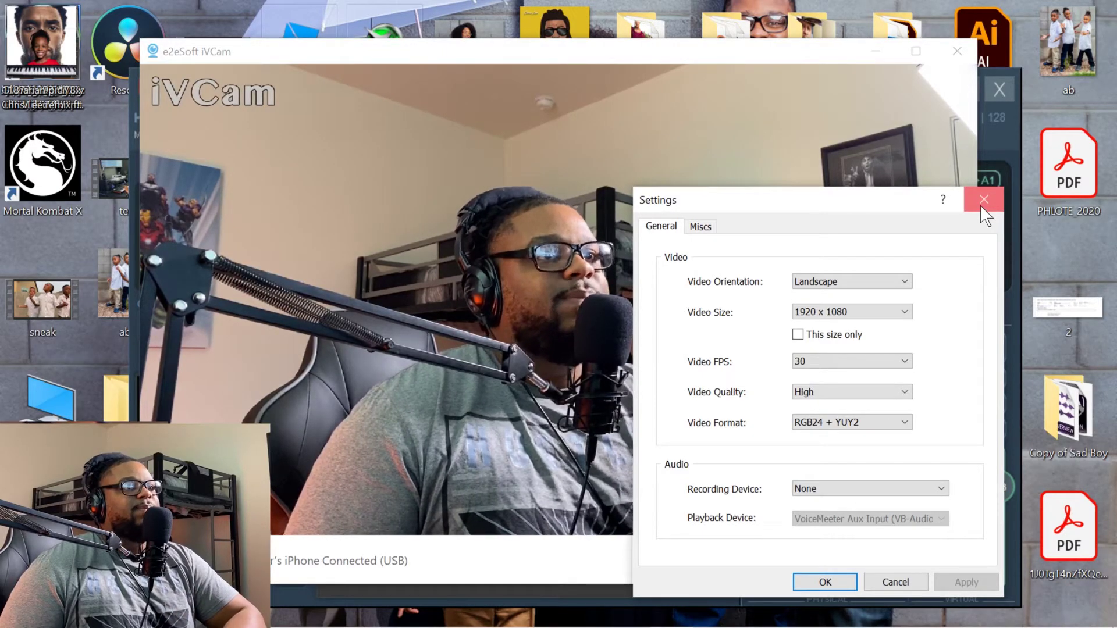
left_click(981, 206)
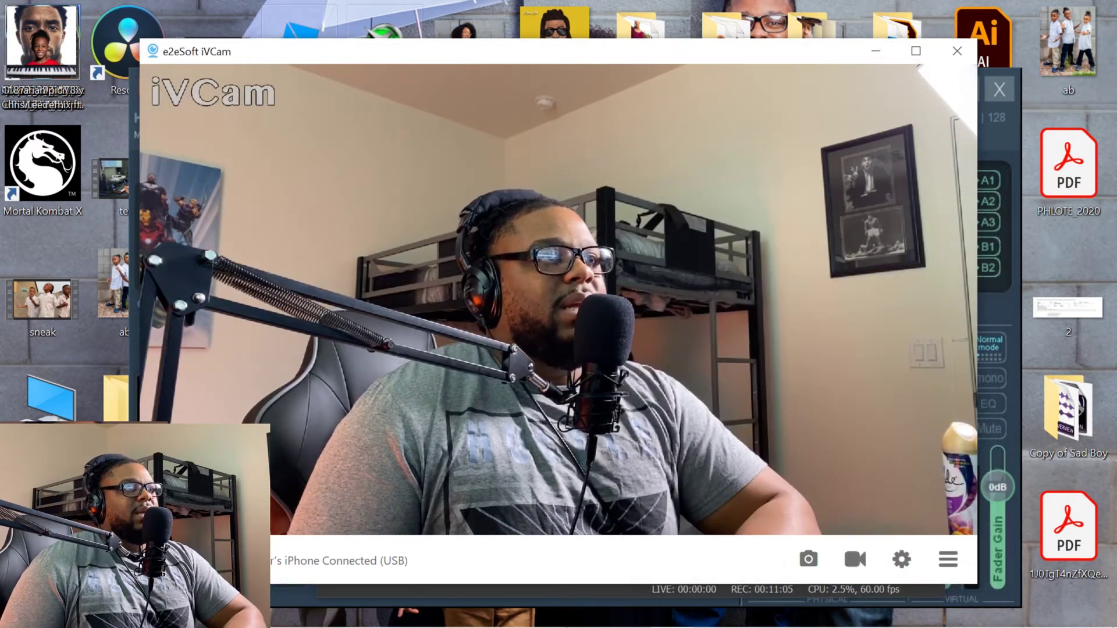
left_click(714, 610)
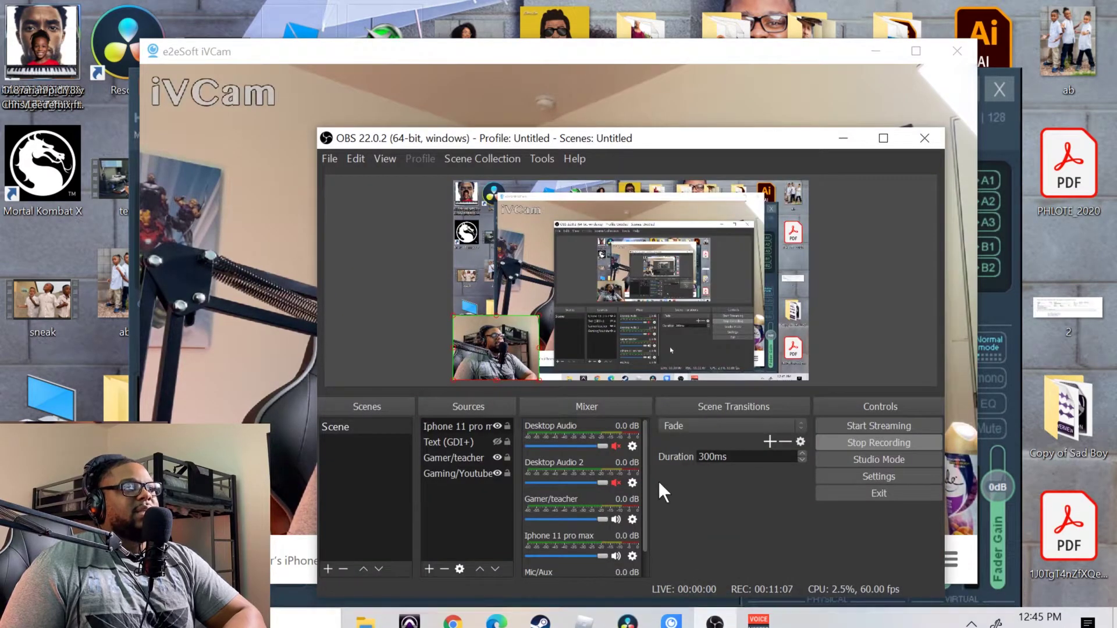